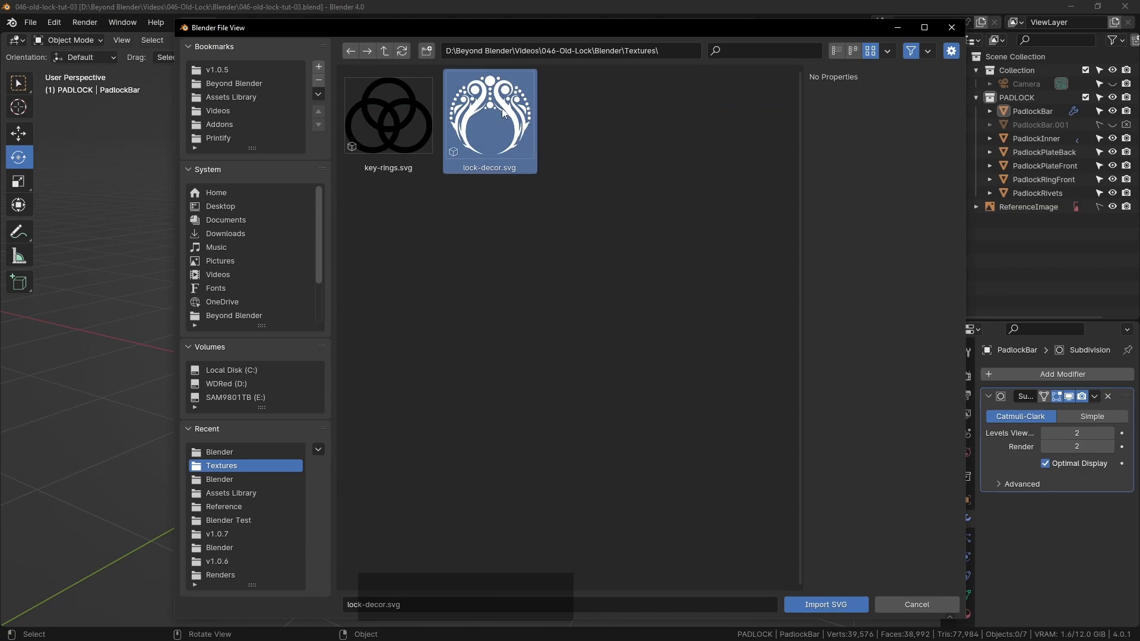
Import lock-decor.svg into the padlock scene and locate its curve
click(829, 604)
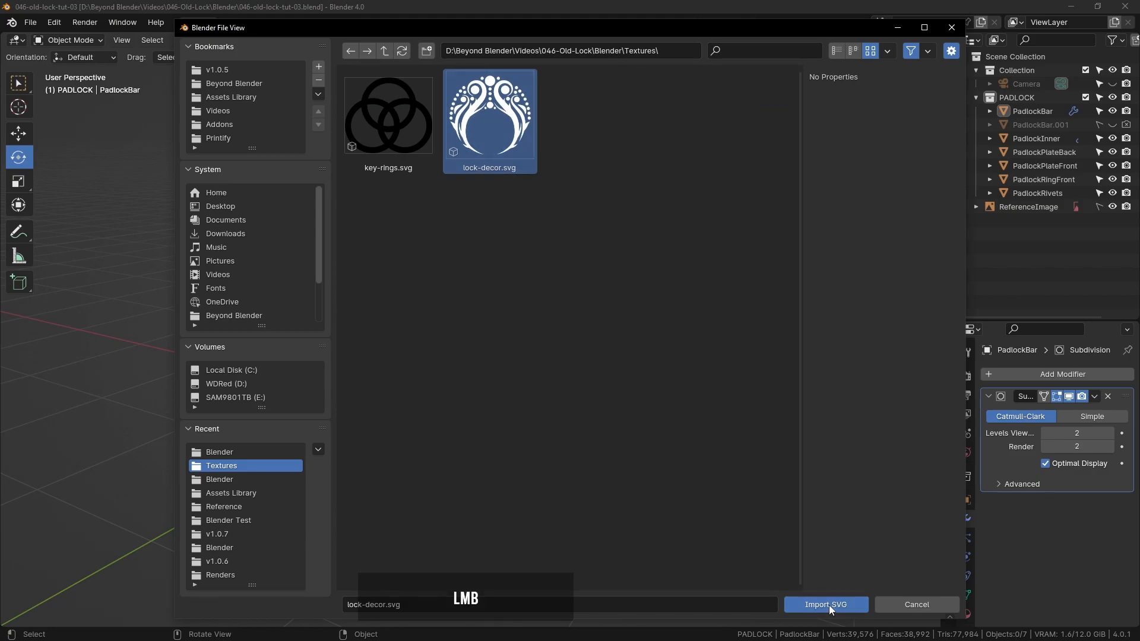
middle_drag(557, 369, 570, 342)
click(1028, 206)
click(1024, 221)
click(458, 509)
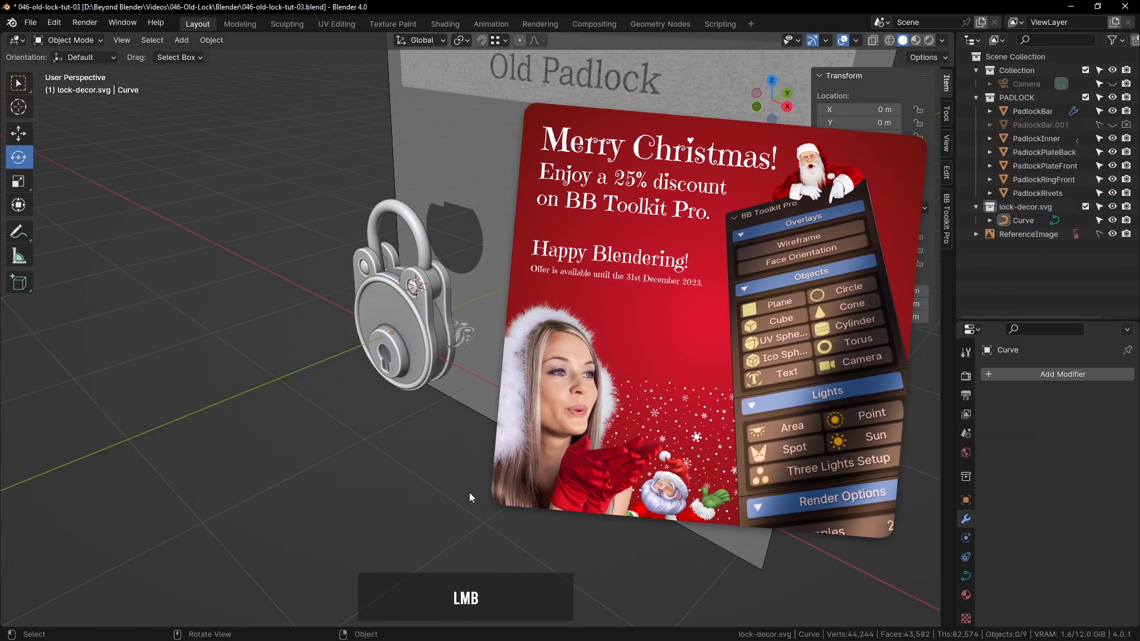
Set the imported decor curve's origin to its geometry
middle_drag(458, 509, 428, 511)
click(410, 334)
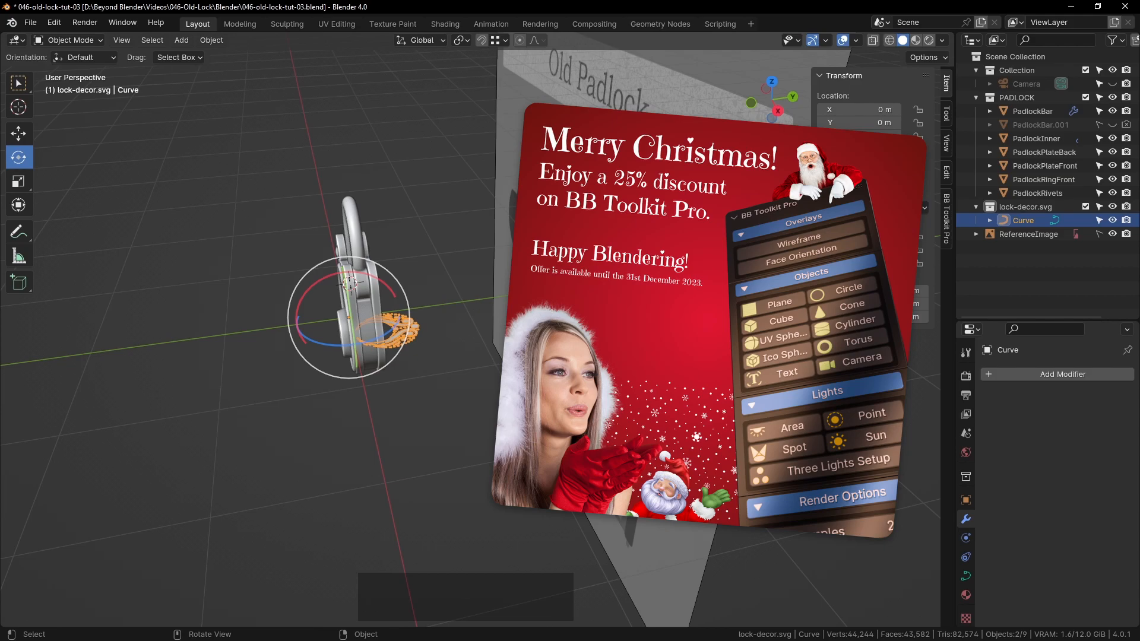
right_click(430, 321)
click(559, 333)
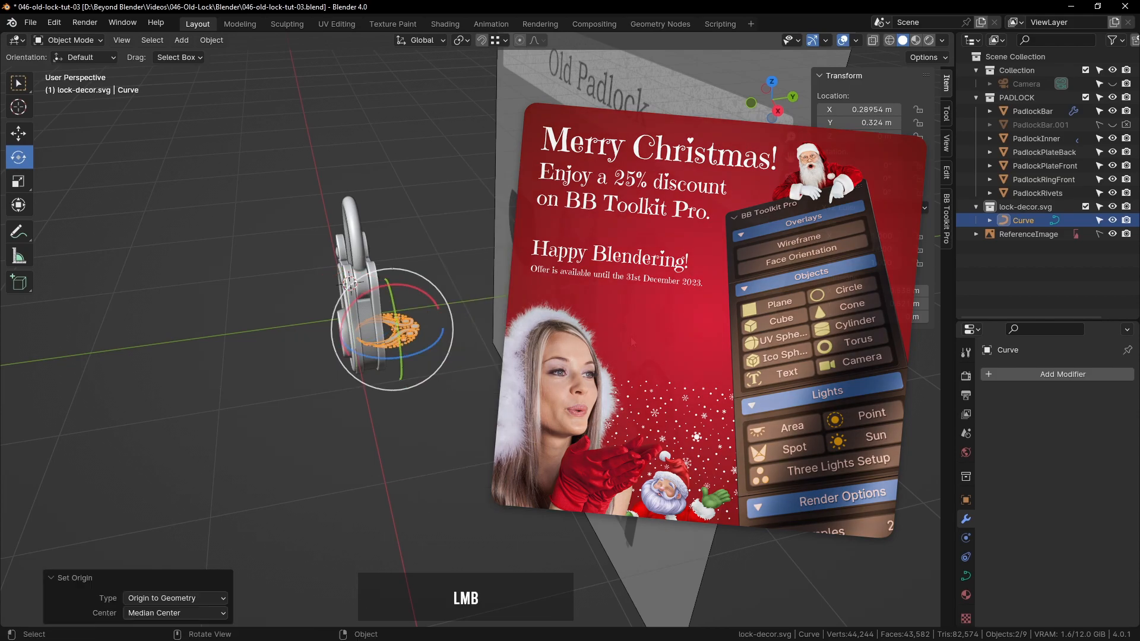
Show the BB Toolkit Pro tools and move the decor curve about -0.696 m along Y, in front of the padlock
click(20, 85)
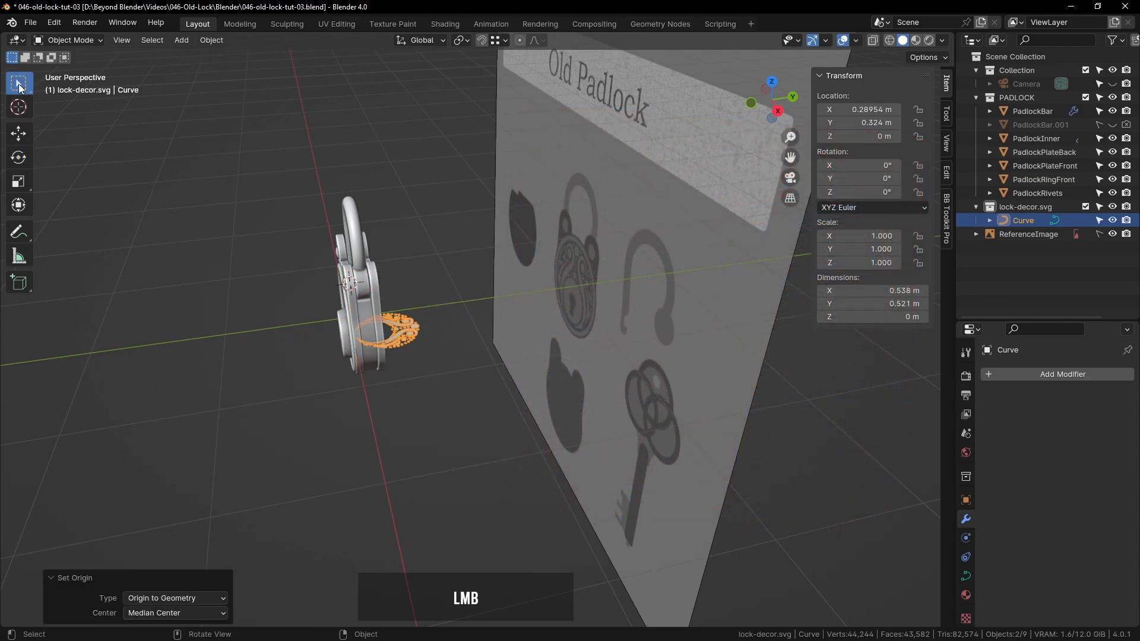
click(947, 220)
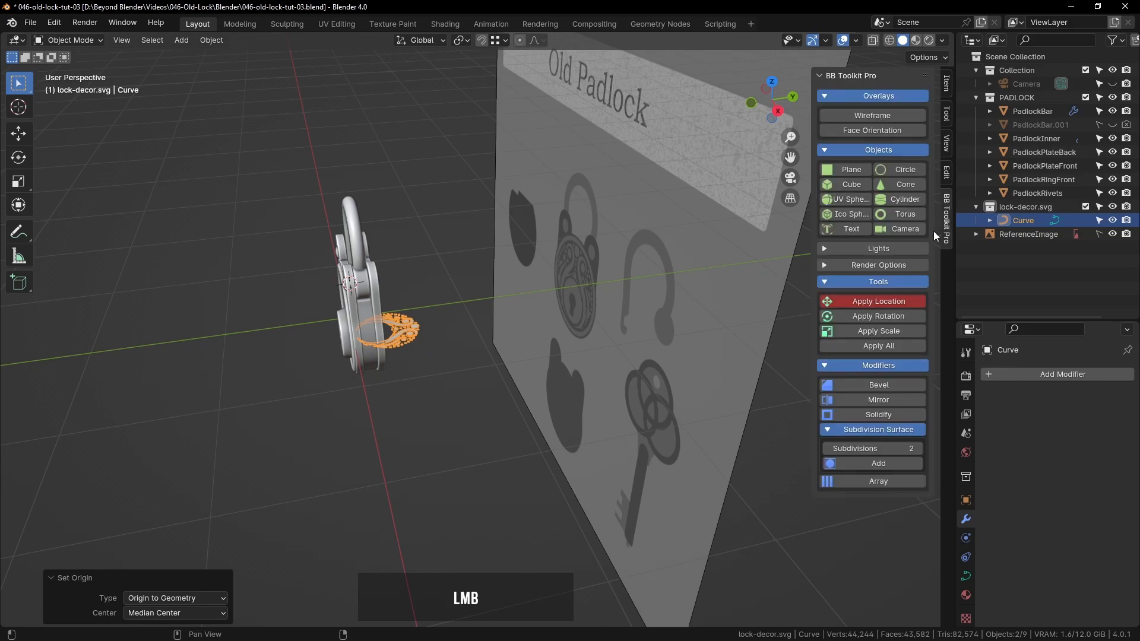
middle_drag(461, 354, 465, 352)
scroll(465, 352, up, 4)
click(351, 345)
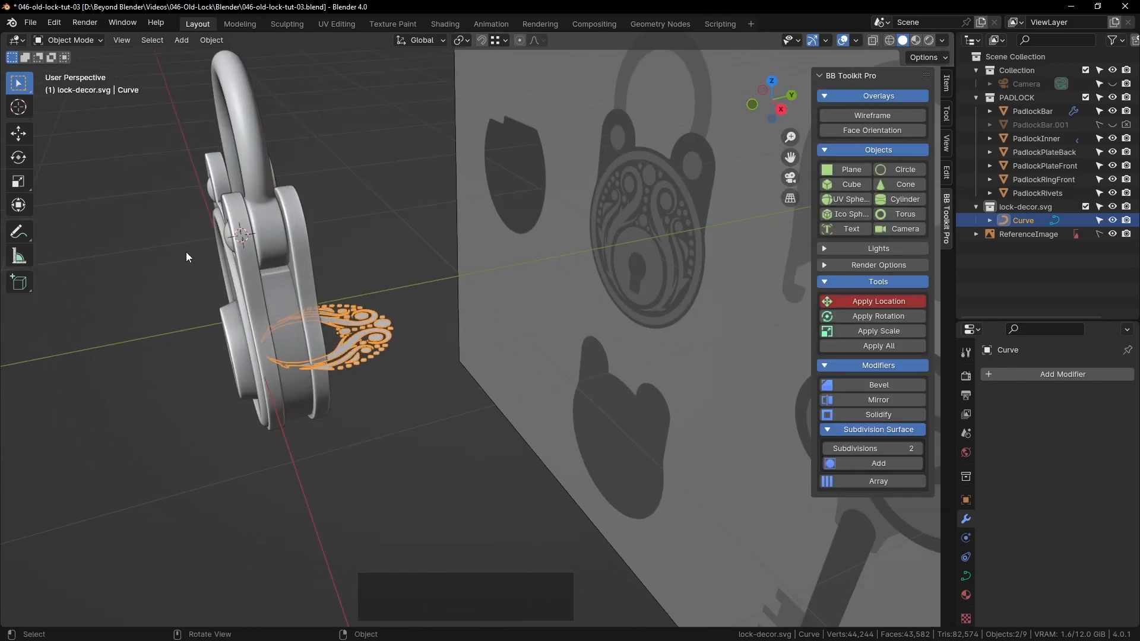
drag(389, 322, 201, 369)
middle_drag(201, 368, 185, 303)
Rotate the decor curve 90° about the X axis so it stands upright facing forward
click(18, 156)
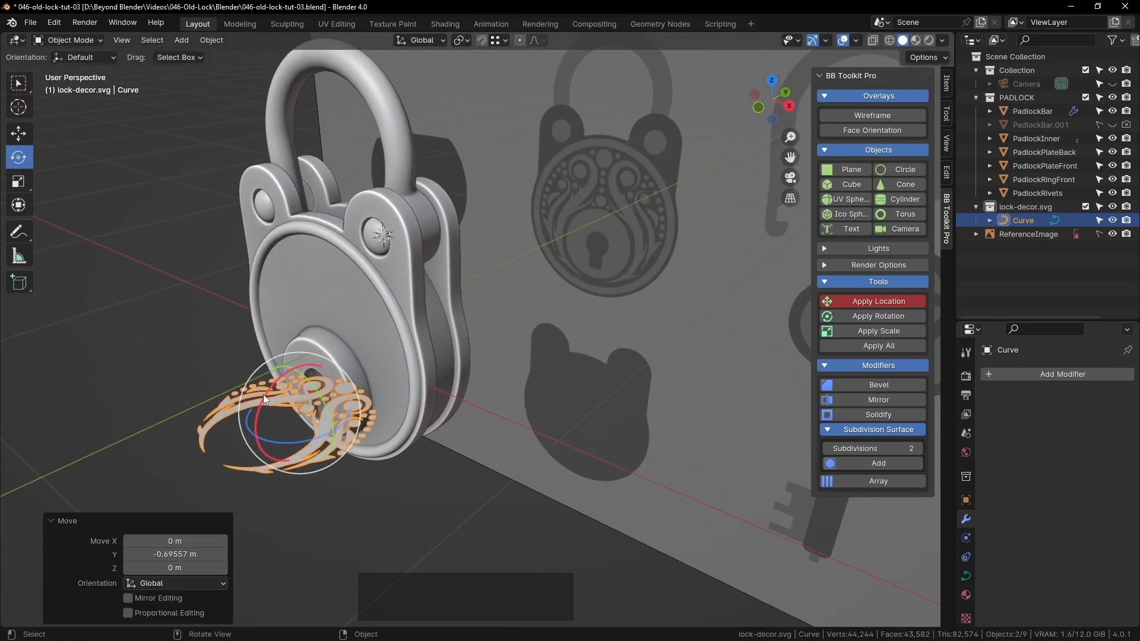
drag(265, 393, 271, 454)
middle_drag(351, 447, 444, 415)
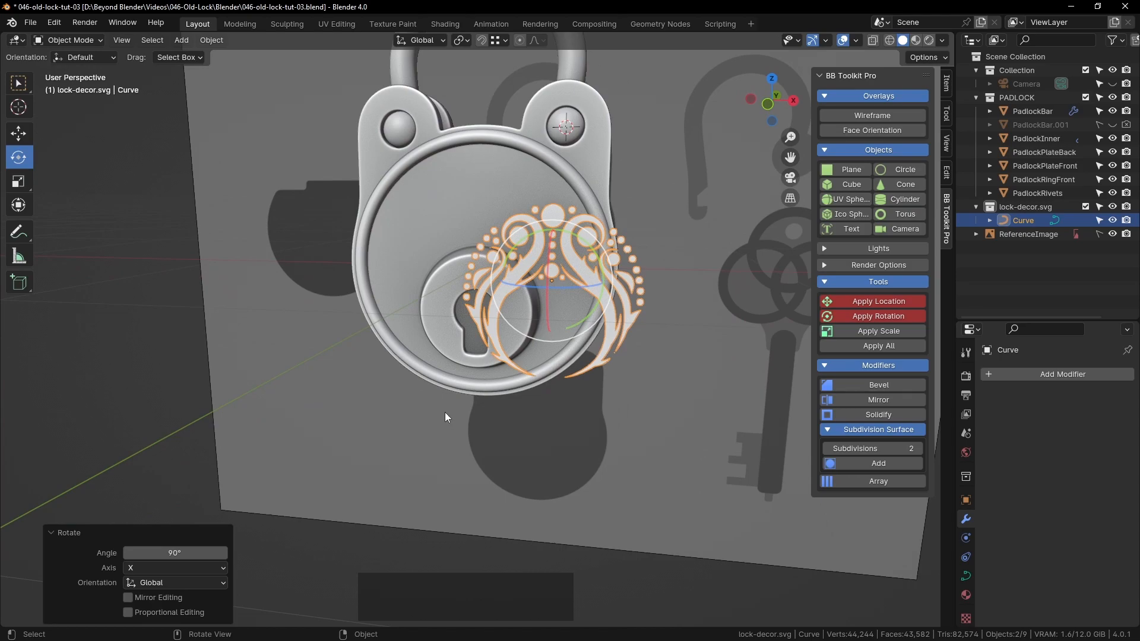
In front view, snap the 3D cursor to the centre of PadlockRingFront
key(KP_1)
scroll(519, 234, up, 1)
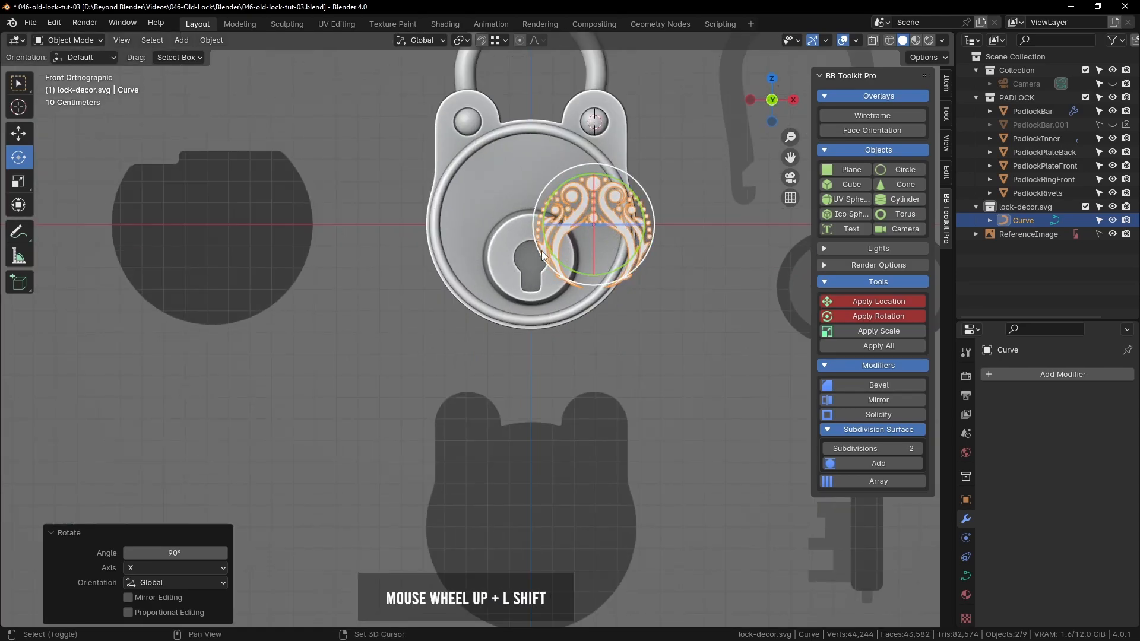
shift+scroll(542, 249, up, 3)
click(487, 295)
click(503, 257)
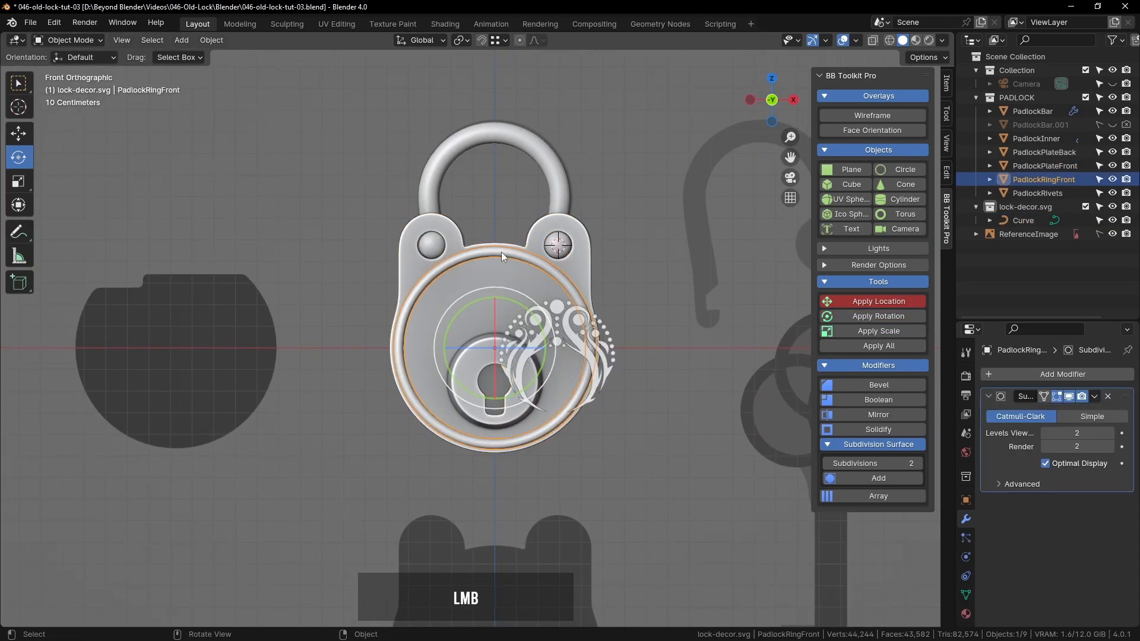
key(shift+s)
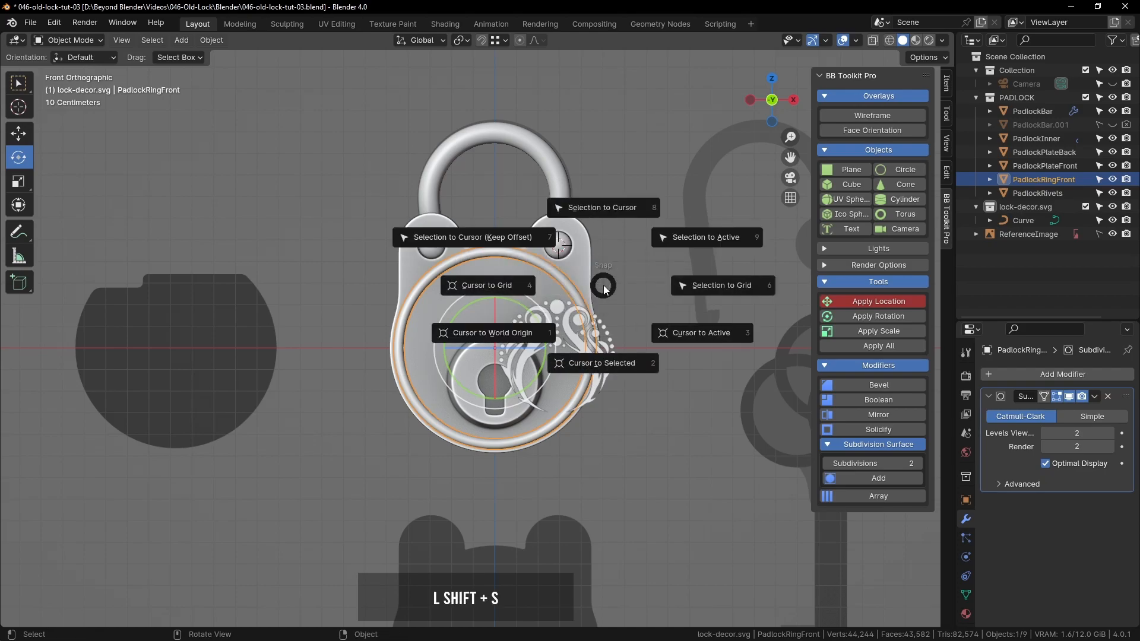
click(606, 373)
Snap the decor curve to the 3D cursor and scale it by about 1.517 to fill the front ring
click(574, 324)
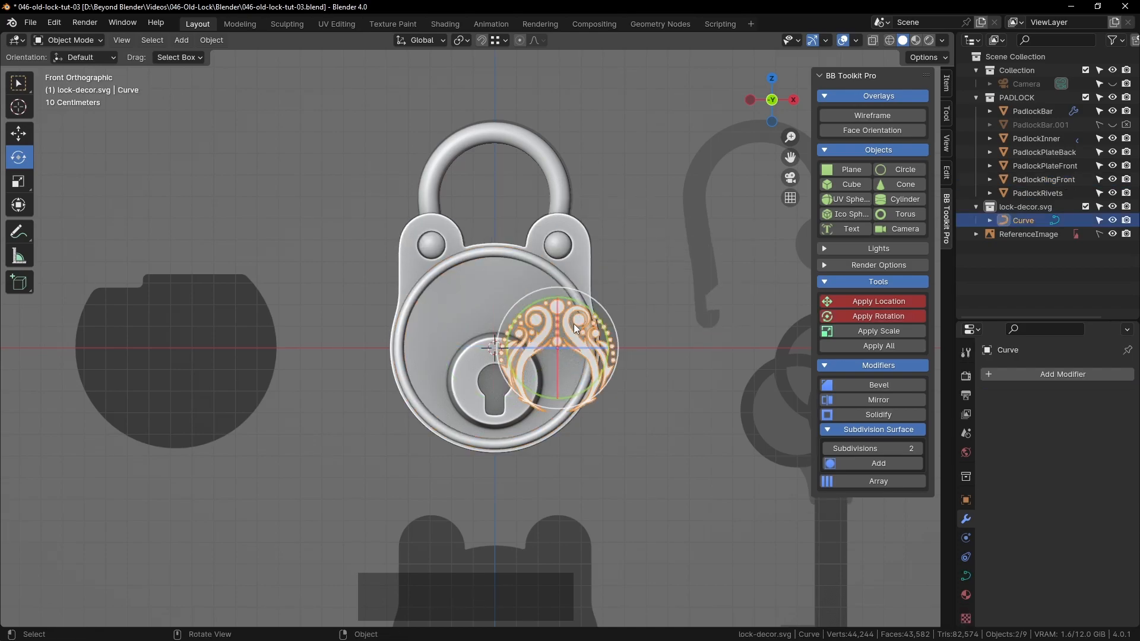
key(shift+s)
click(579, 248)
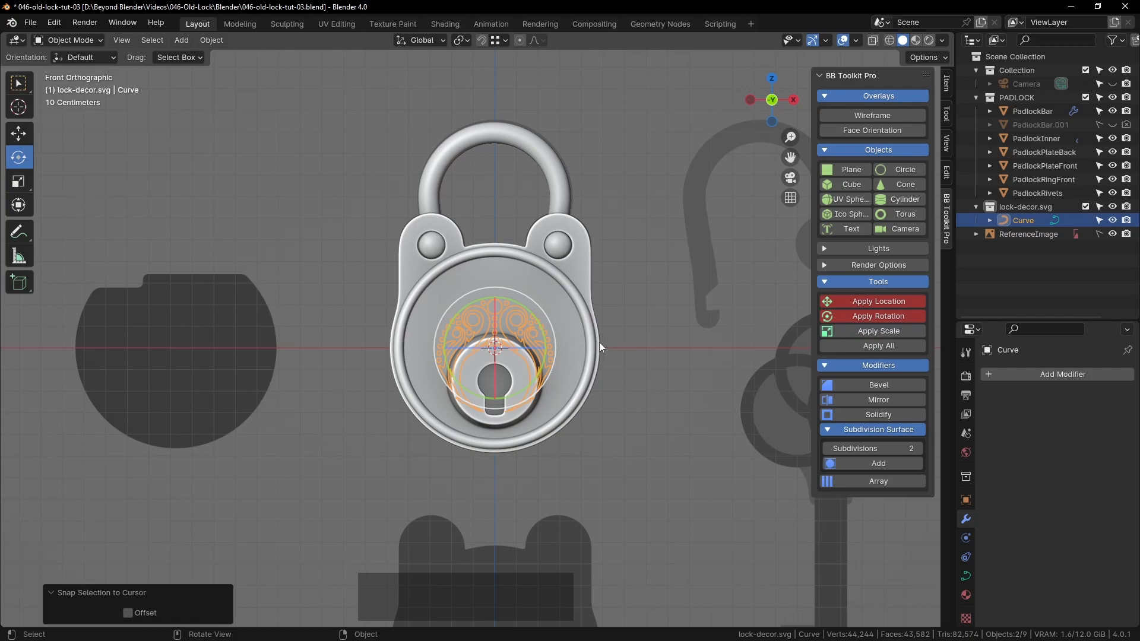
key(s)
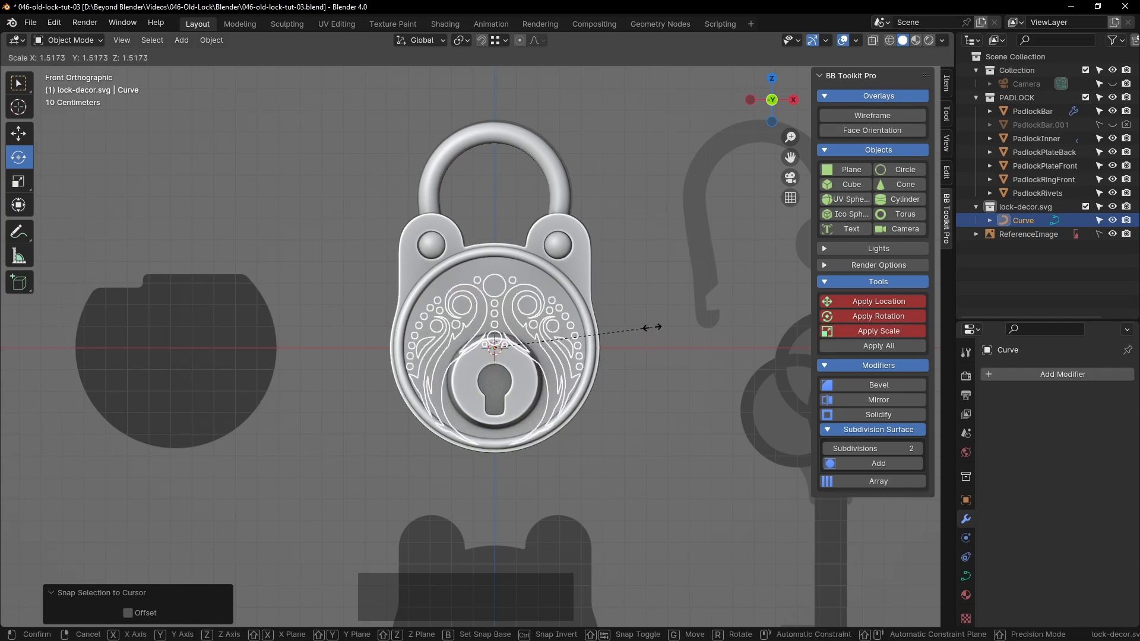
click(652, 327)
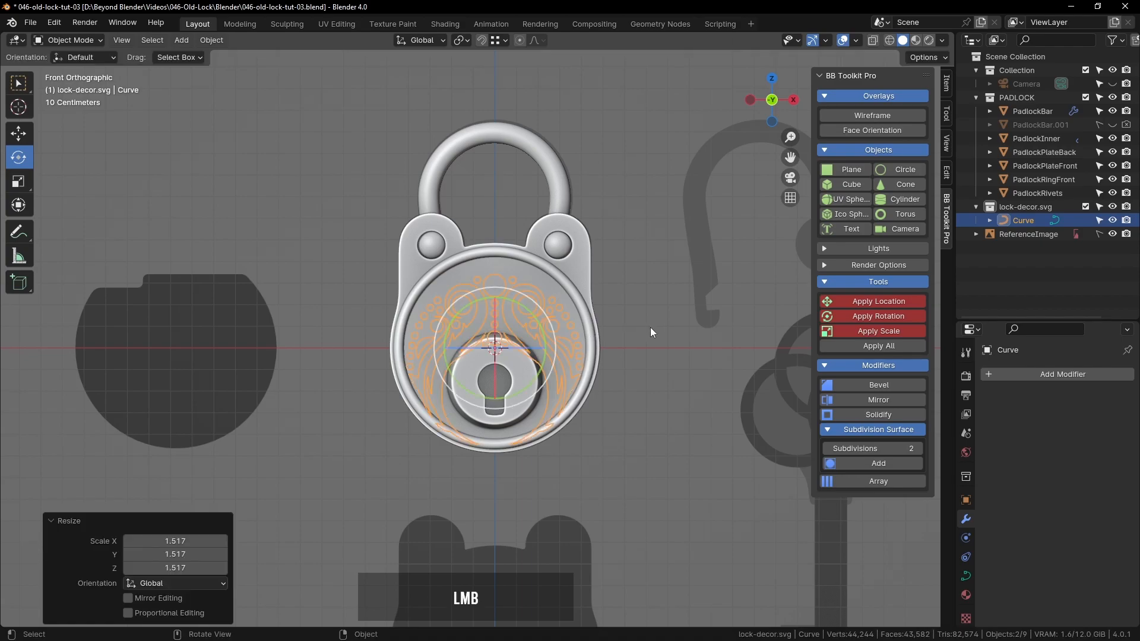
Raise the decor curve about 0.06 m along Z above the keyhole and scale it by 1.006 to fit inside the ring
click(19, 134)
drag(491, 288, 495, 274)
scroll(586, 338, up, 5)
shift+middle_drag(630, 343, 515, 270)
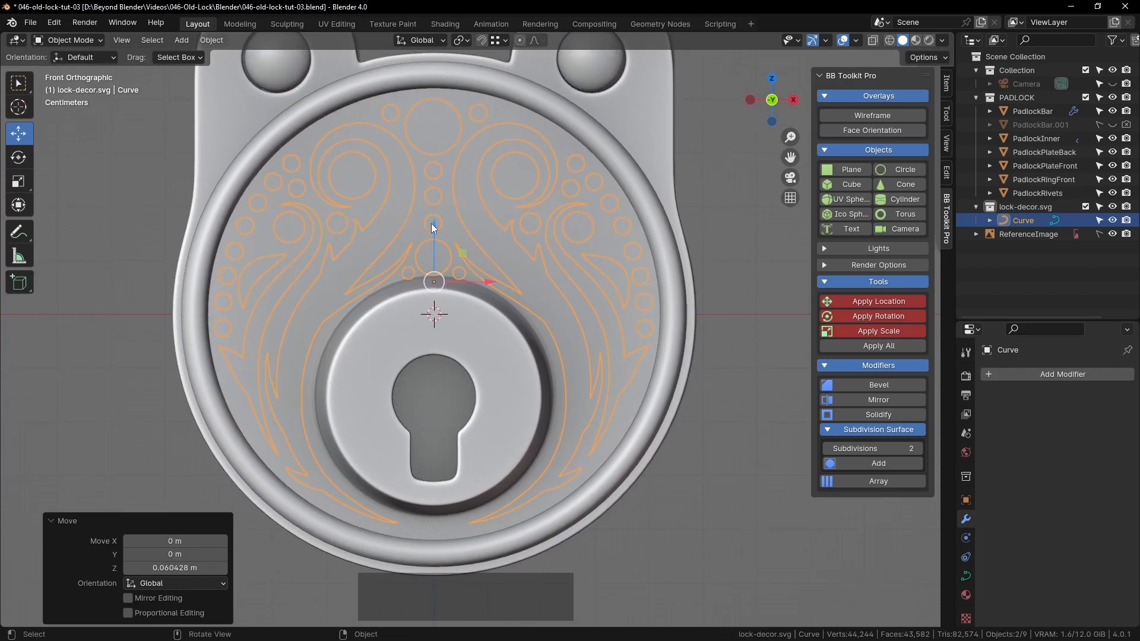
shift+drag(433, 225, 434, 226)
key(s)
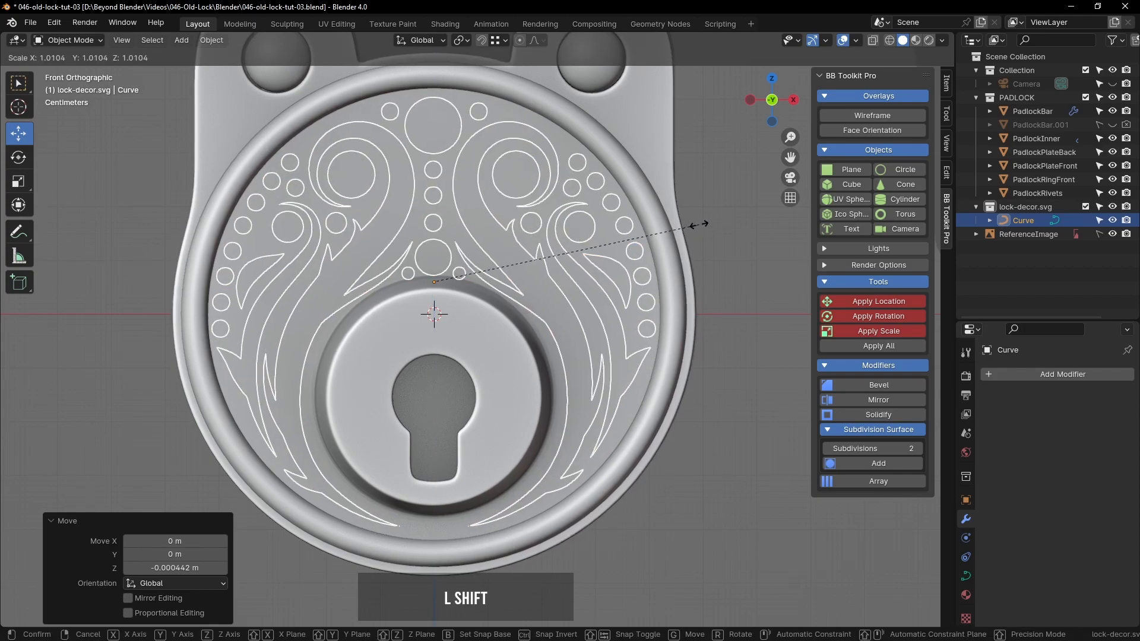
shift+click(689, 225)
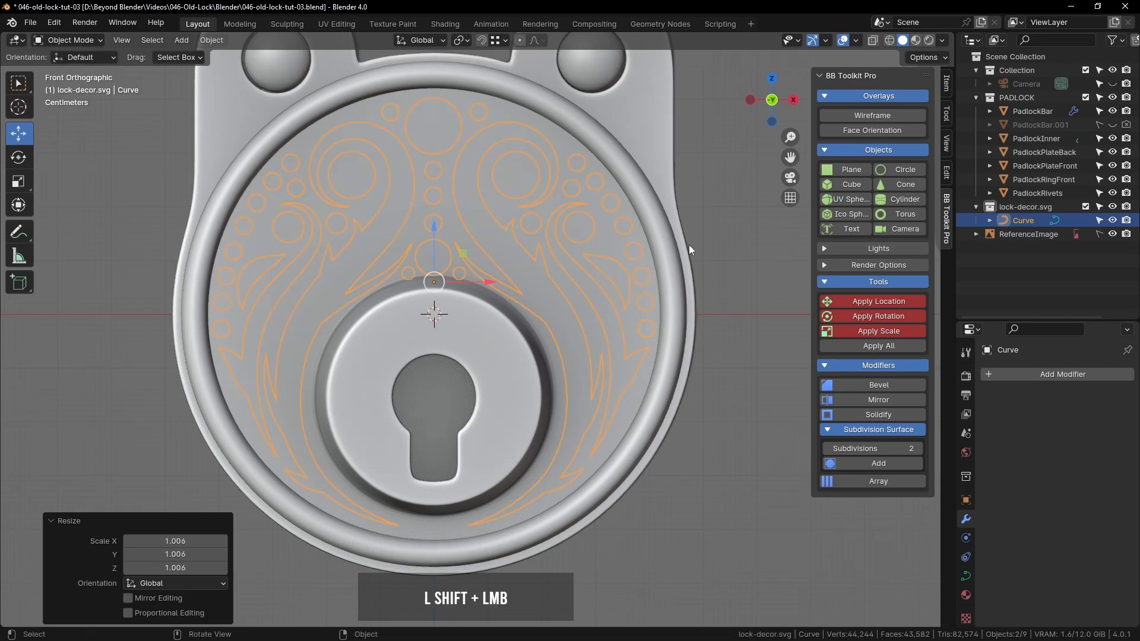
Move the decor curve along Y until its filled shapes sit just in front of the front plate's face
scroll(642, 359, down, 4)
middle_drag(643, 359, 117, 280)
click(166, 277)
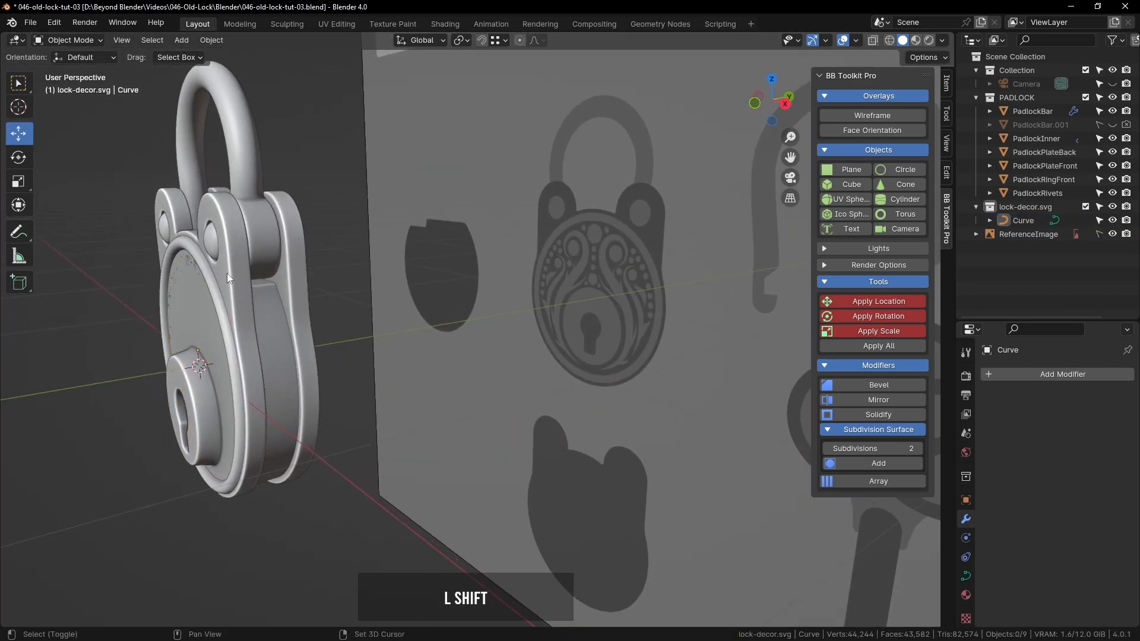
shift+middle_drag(220, 272, 432, 258)
click(475, 254)
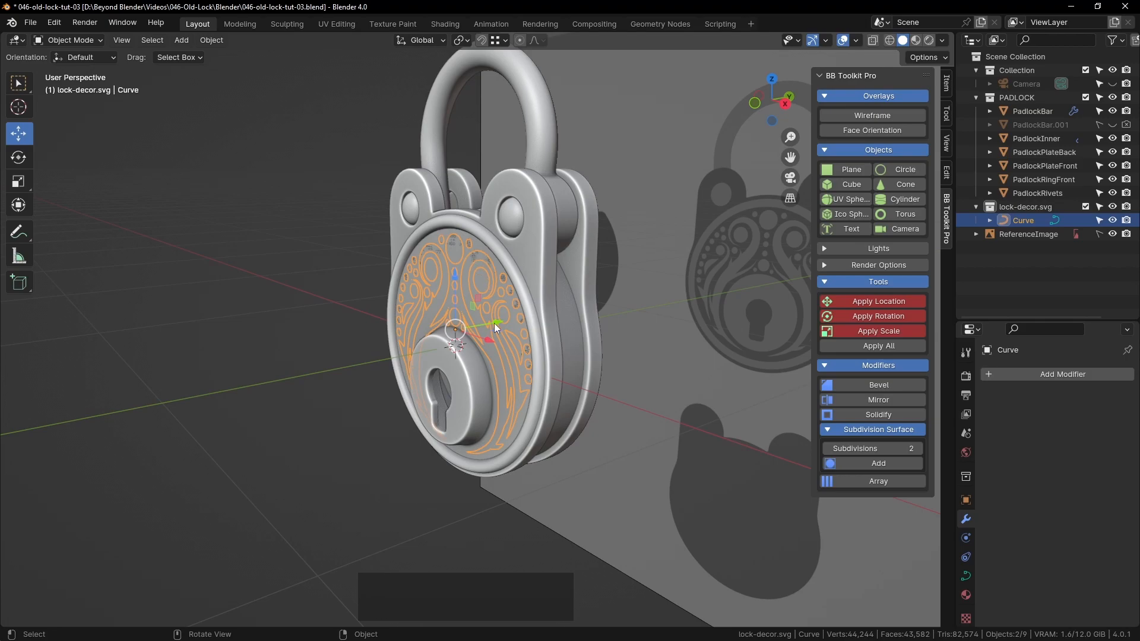
drag(497, 325, 340, 248)
middle_drag(340, 248, 589, 263)
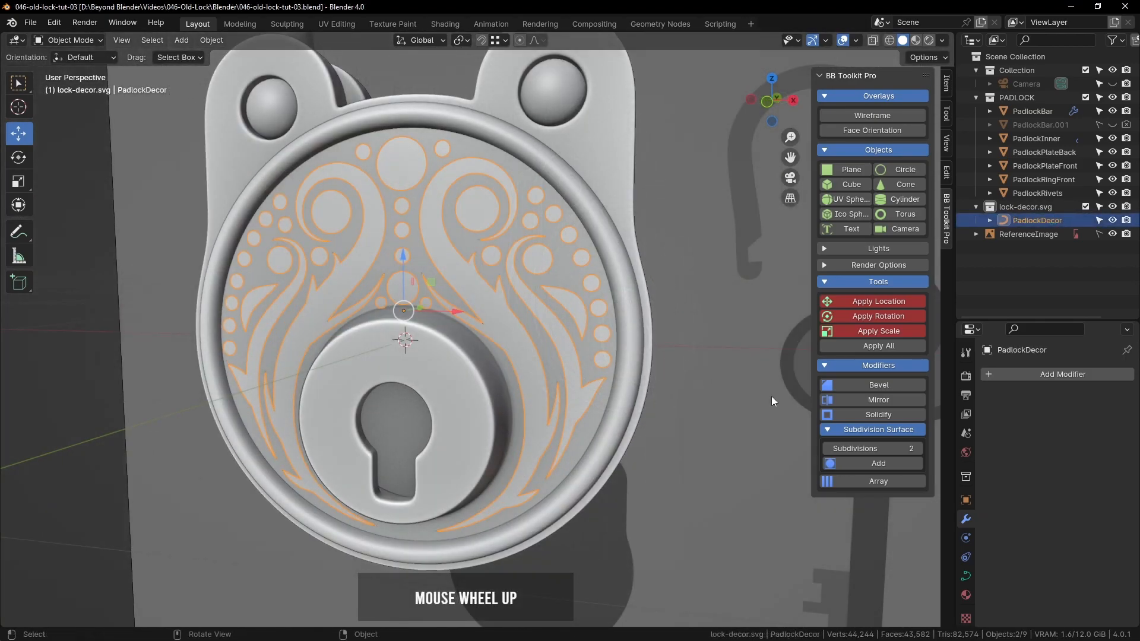
Enlarge the properties area and show the PadlockDecor curve's data properties with the Geometry settings expanded
drag(1030, 321, 1030, 196)
scroll(1067, 129, down, 3)
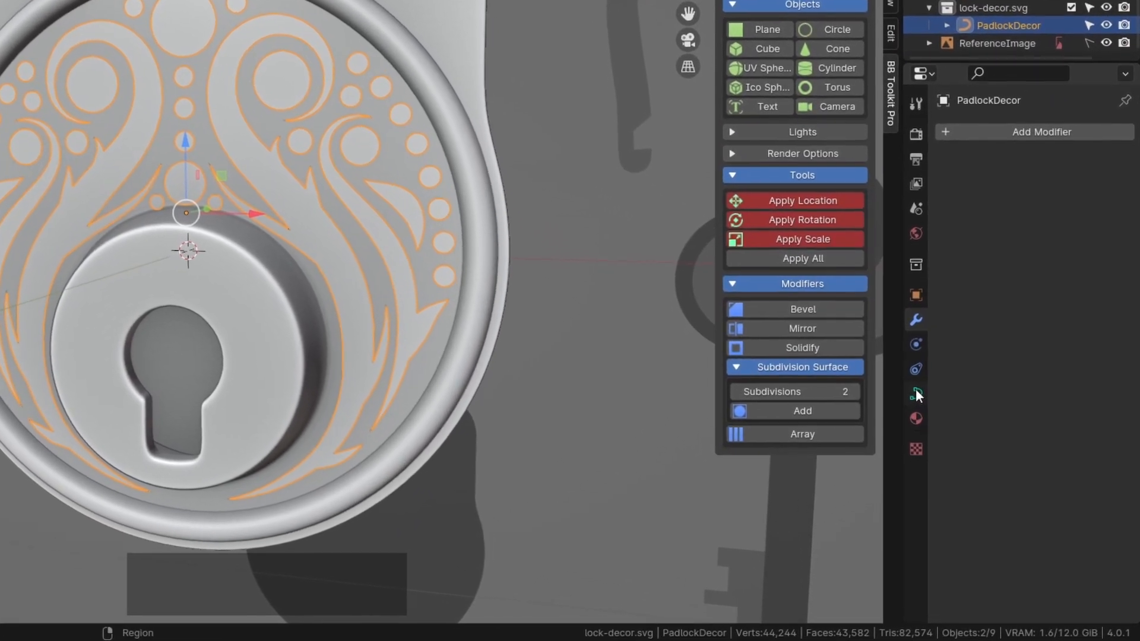
click(966, 450)
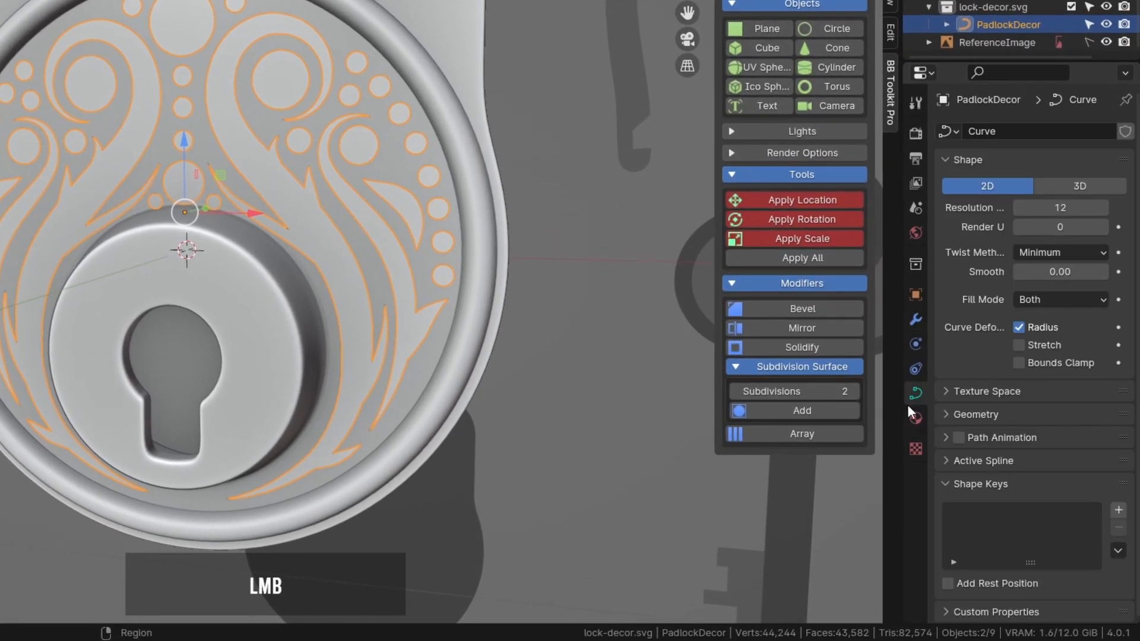
click(986, 415)
shift+middle_drag(479, 294, 22, 255)
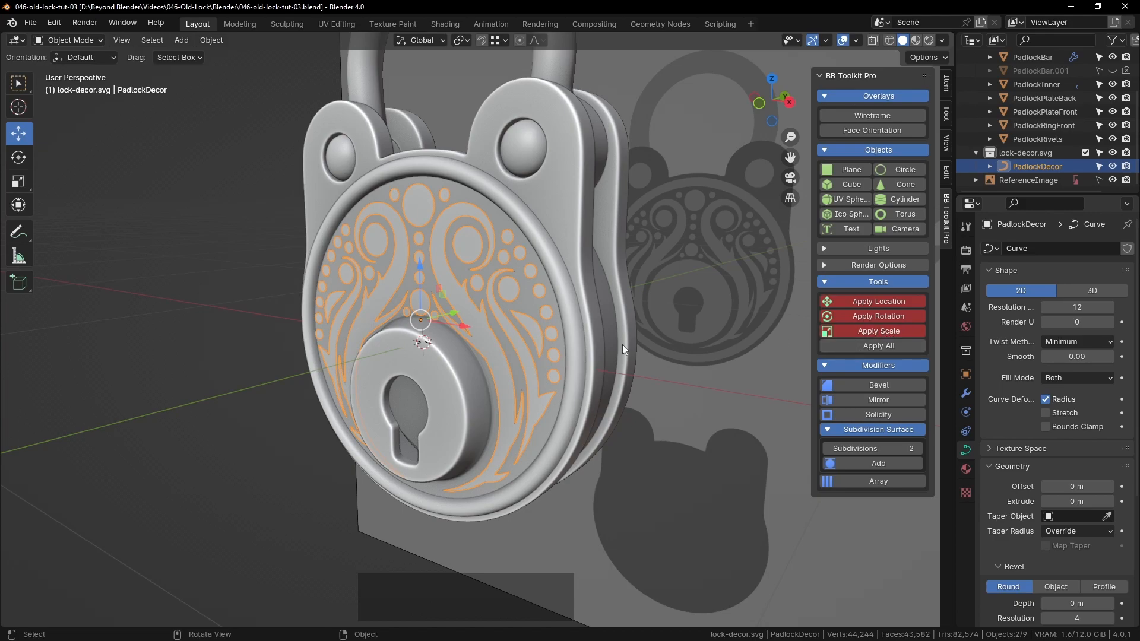
Apply the scale of the PadlockDecor curve and check its transform values
click(877, 331)
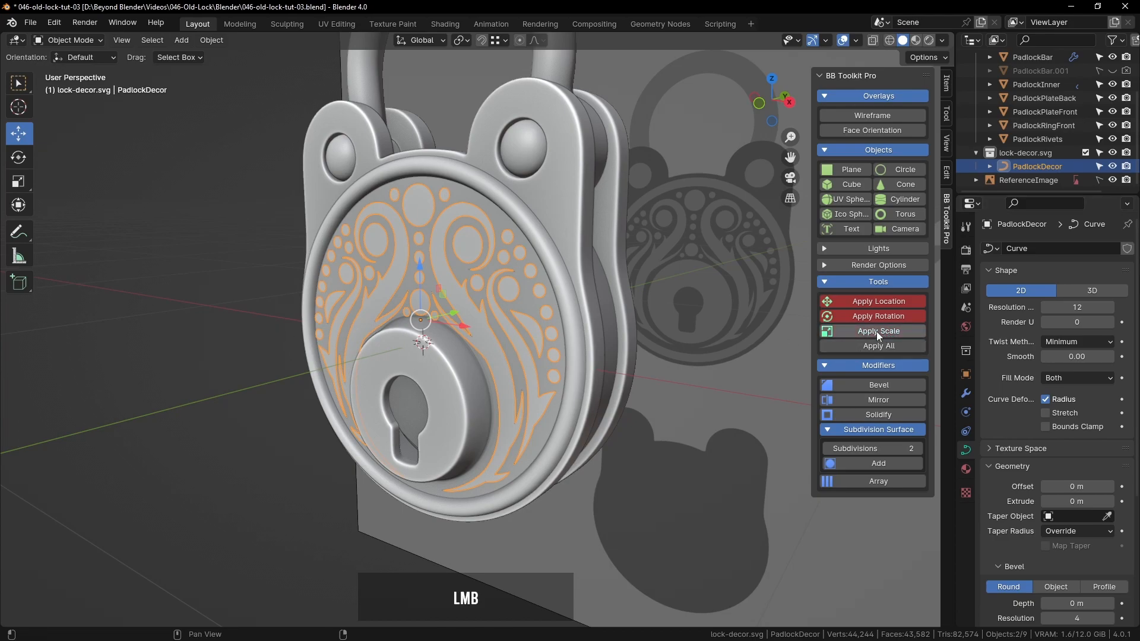
click(946, 84)
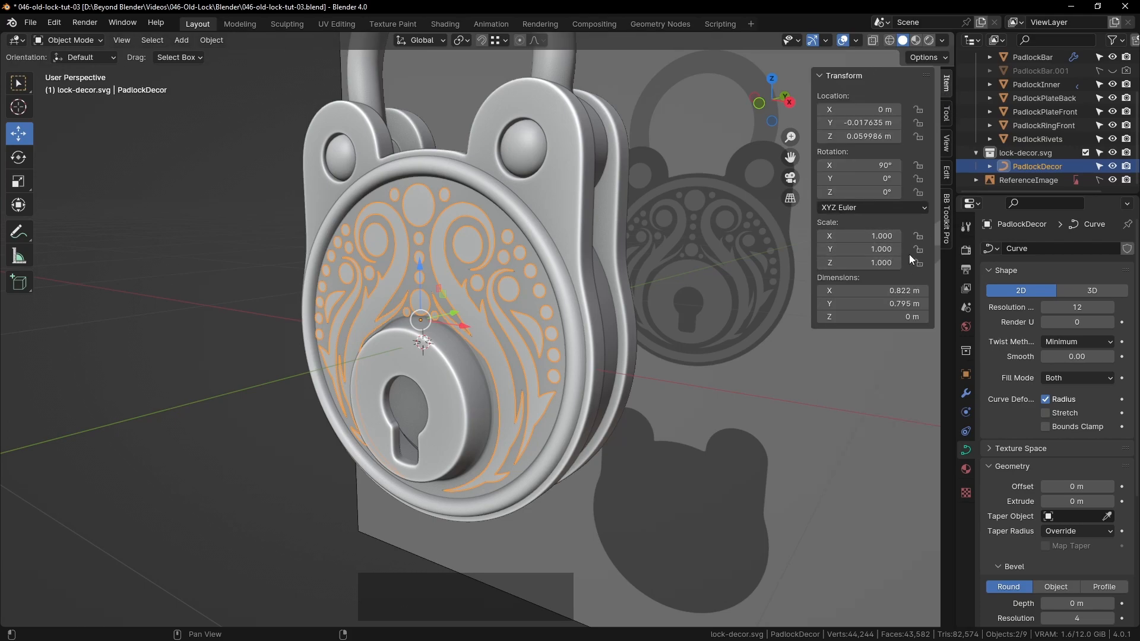
click(947, 219)
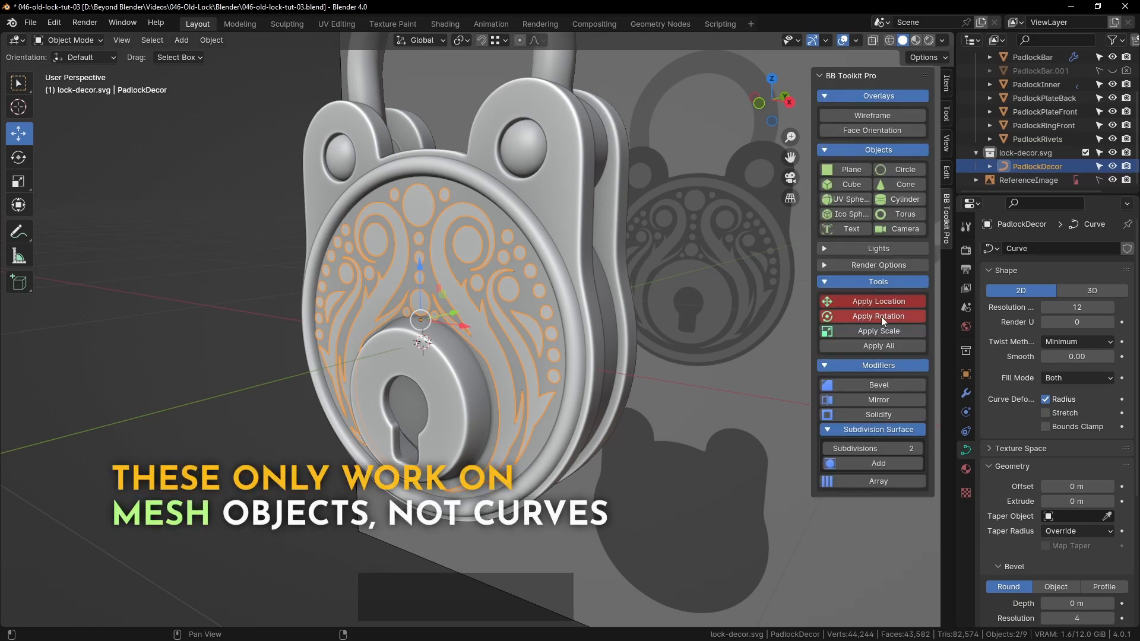
Try to apply the rotation of the PadlockDecor curve with both the toolkit and Blender's own Apply command
click(881, 316)
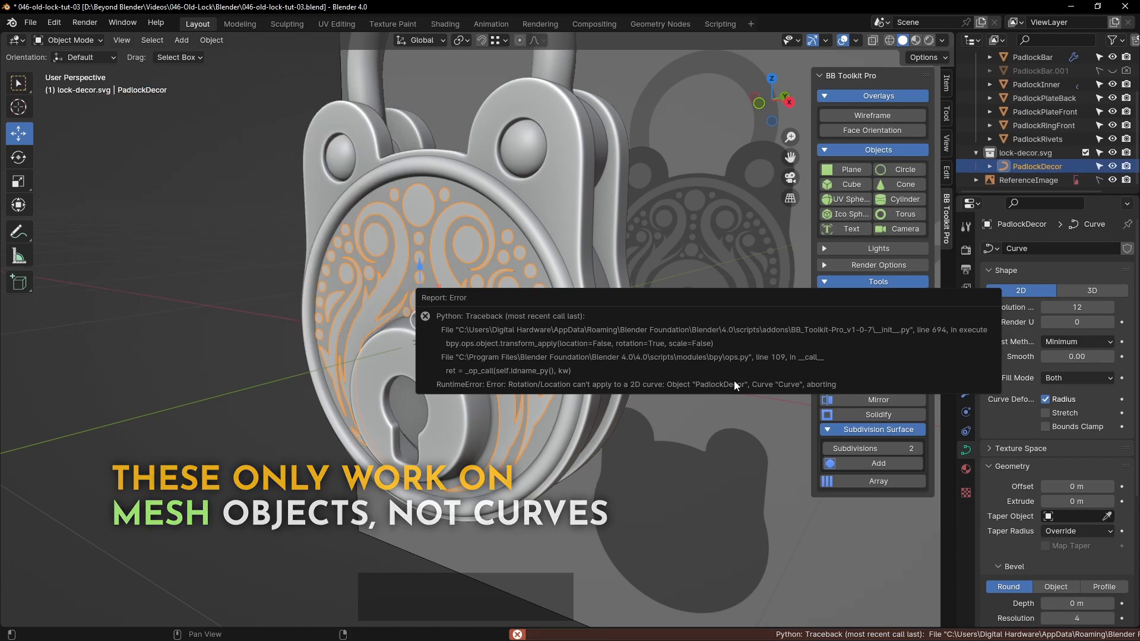
key(shift+a)
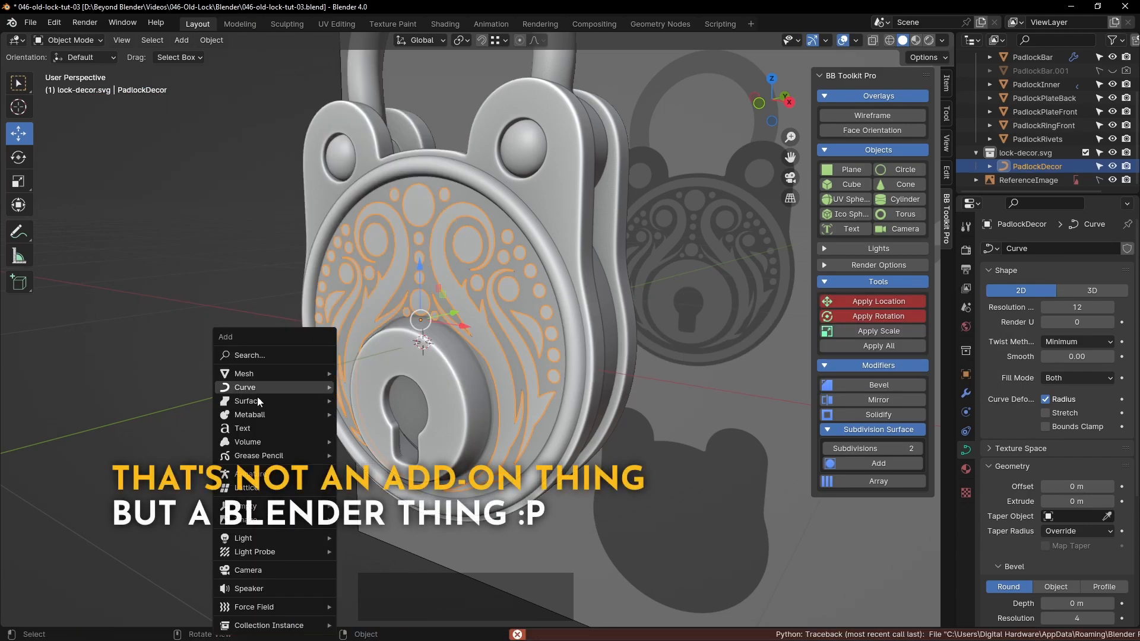
key(ctrl+a)
click(347, 298)
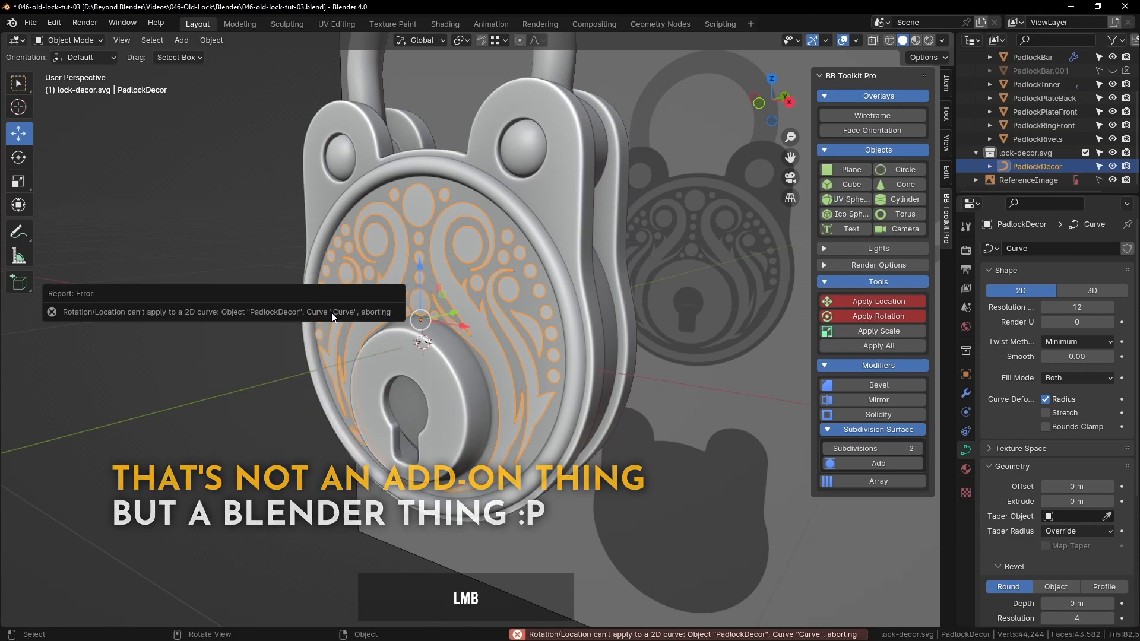
click(230, 363)
middle_drag(485, 358, 515, 350)
click(514, 351)
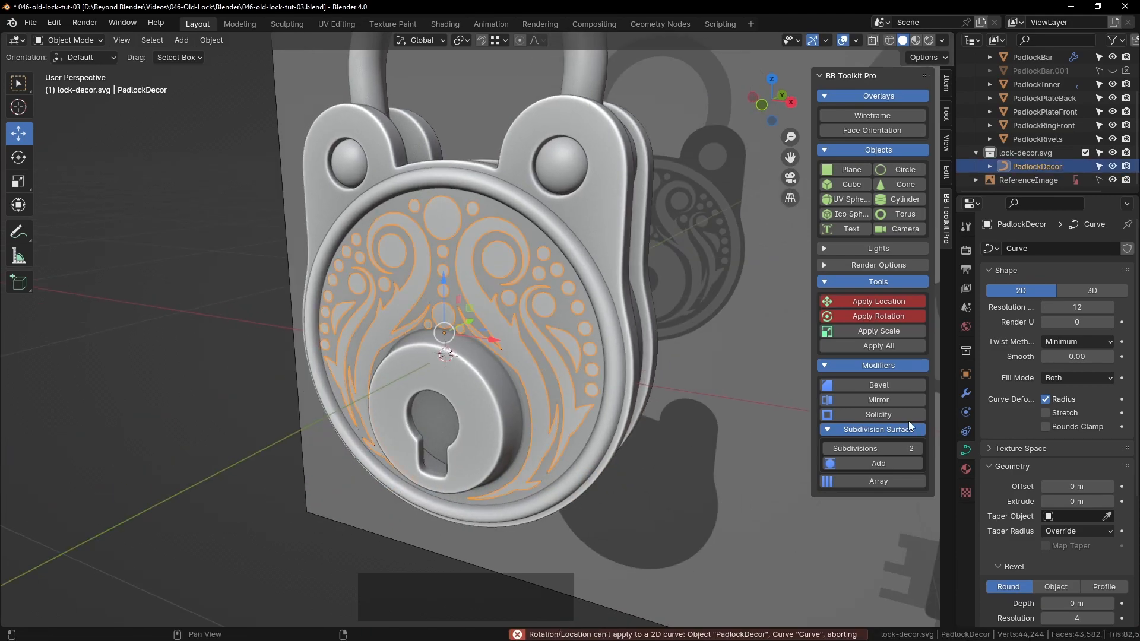
Change the PadlockDecor curve's shape from 2D to 3D
scroll(1021, 380, down, 1)
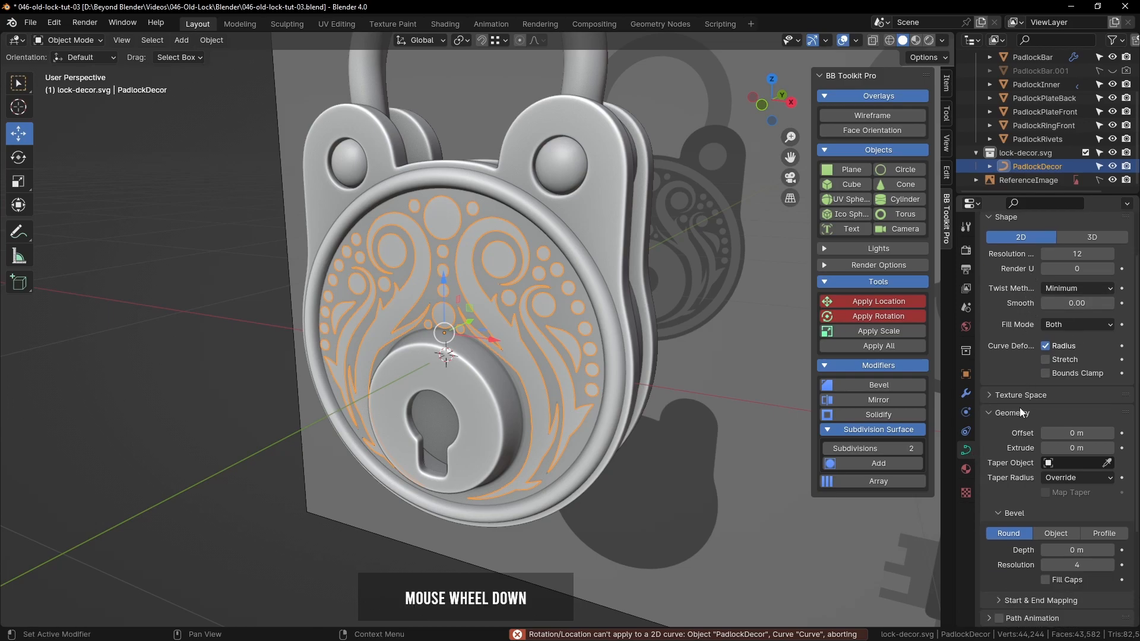
scroll(1022, 407, up, 1)
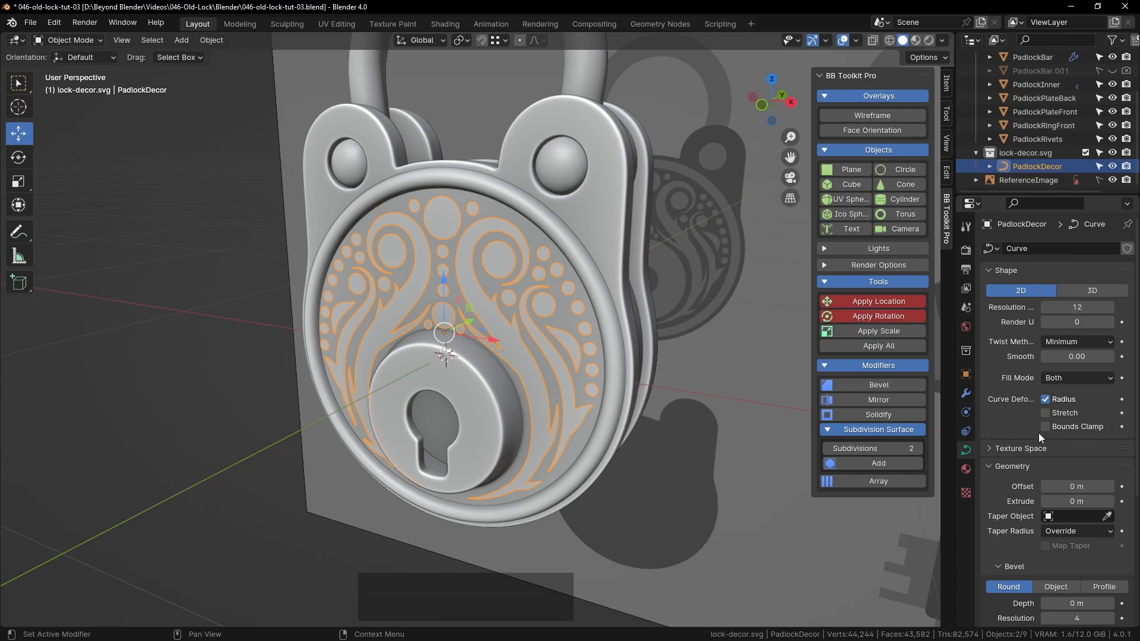
click(1092, 291)
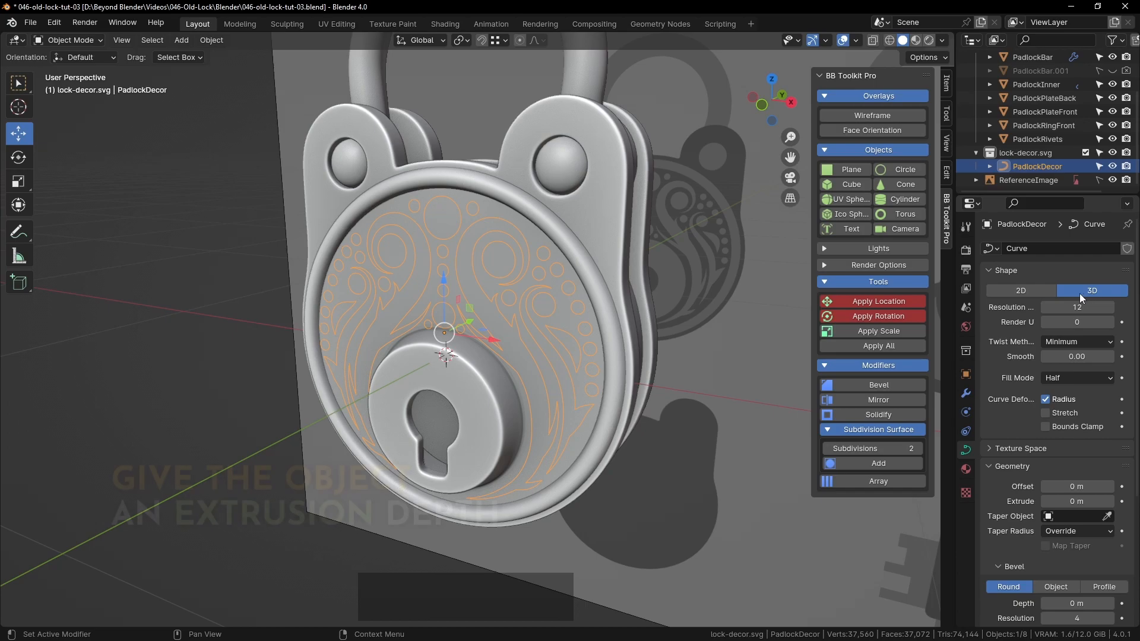
Switch the PadlockDecor curve's shape back to 2D and set its Extrude to 0.007 m
click(1021, 292)
scroll(1025, 447, down, 5)
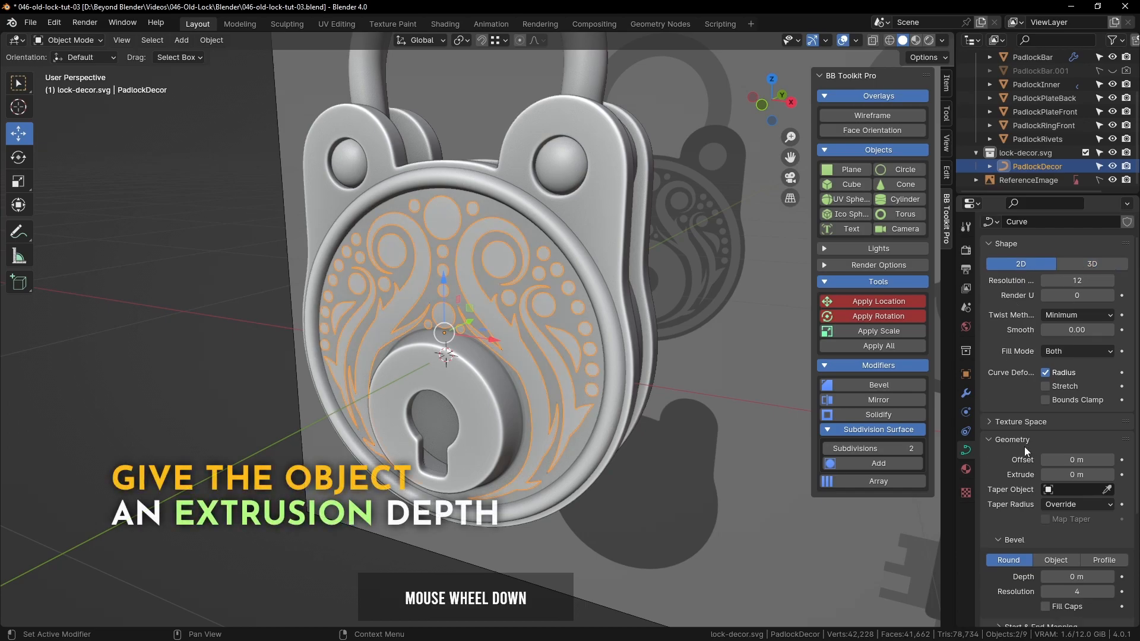
shift+drag(1073, 368, 1088, 367)
middle_drag(619, 425, 528, 397)
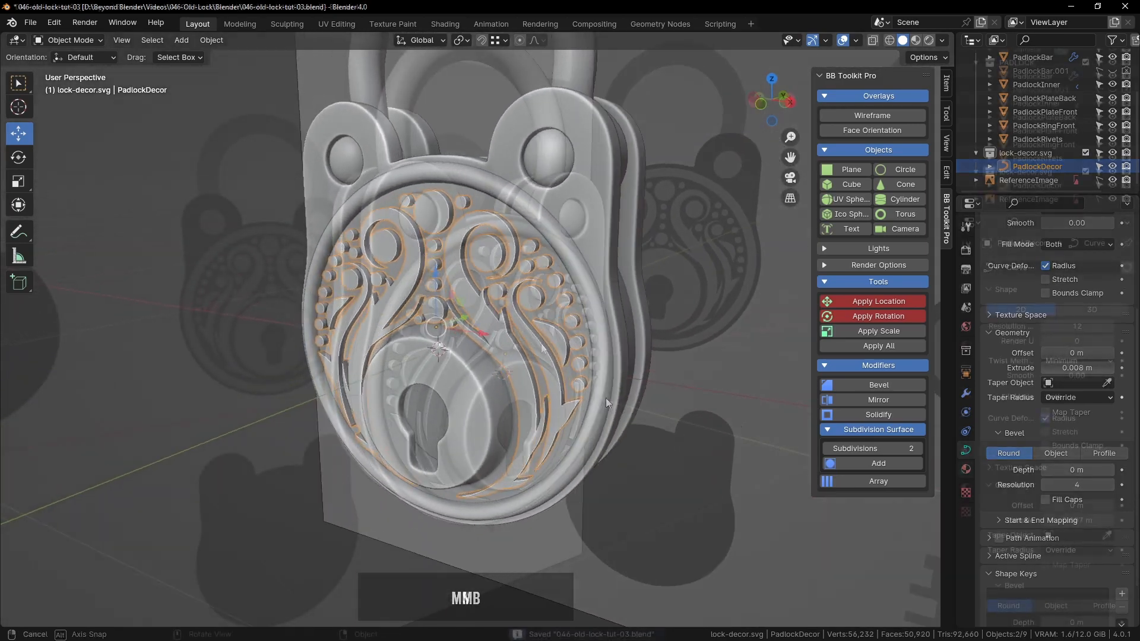
scroll(551, 348, up, 4)
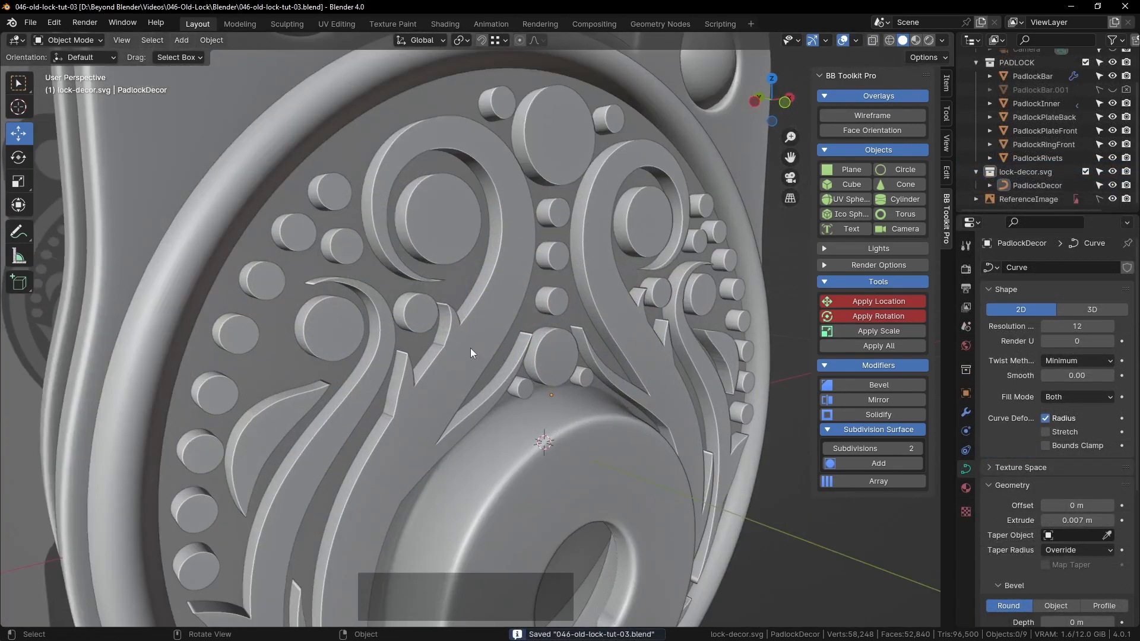
Select the PadlockDecor curve and set its round bevel depth to 0.002 m
click(471, 354)
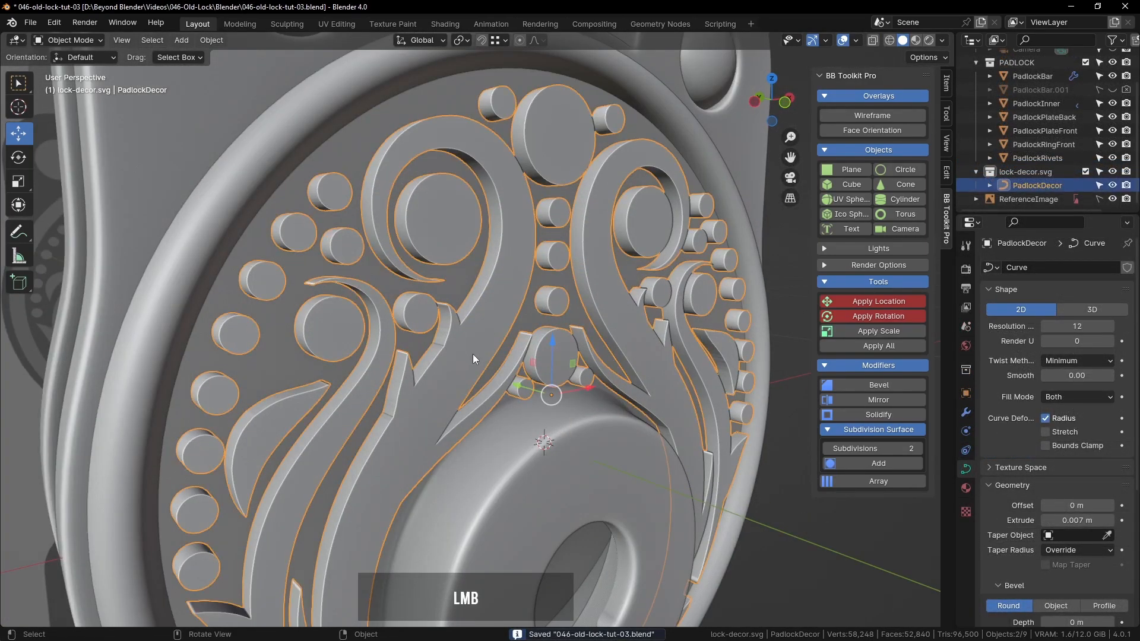
shift+middle_drag(653, 435, 660, 442)
scroll(1063, 475, down, 6)
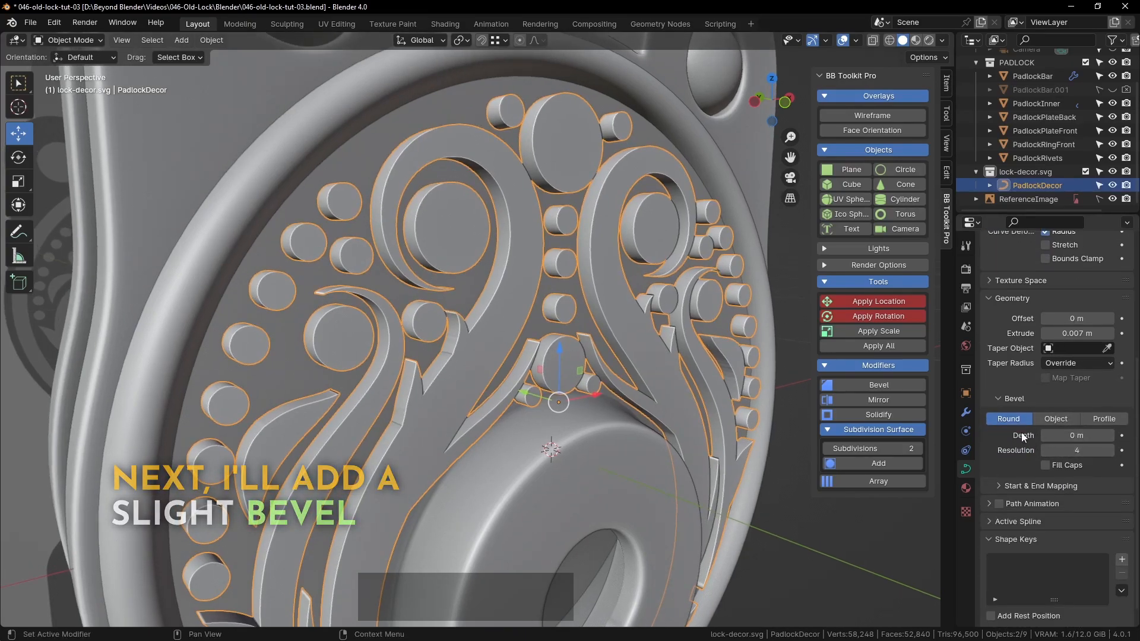
scroll(588, 362, down, 3)
shift+middle_drag(587, 362, 556, 322)
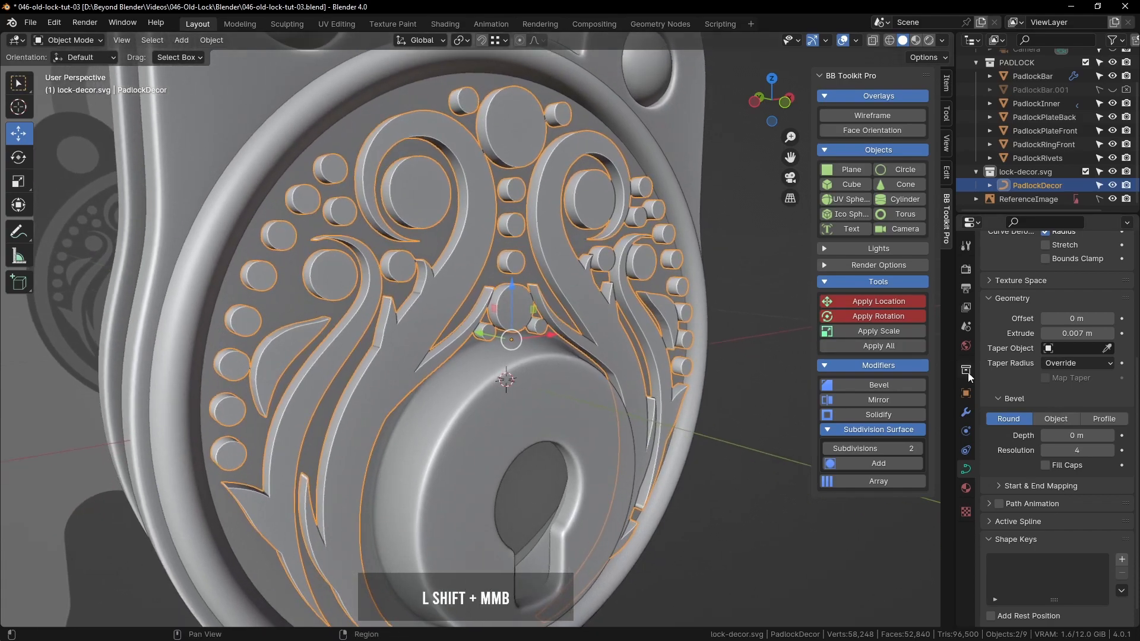
mouse_move(1072, 436)
shift+mouse_down()
mouse_move(1104, 436)
mouse_move(1081, 435)
shift+mouse_up()
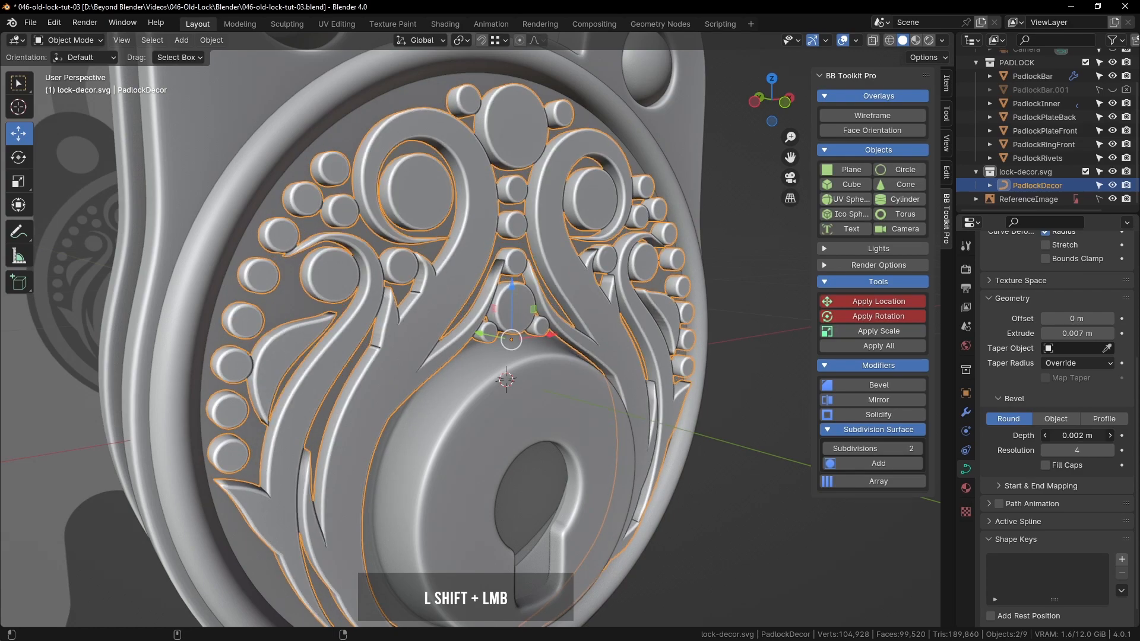
Expand the curve's Start & End Mapping settings and lower the bevel resolution to 1
click(1013, 491)
scroll(1031, 493, down, 2)
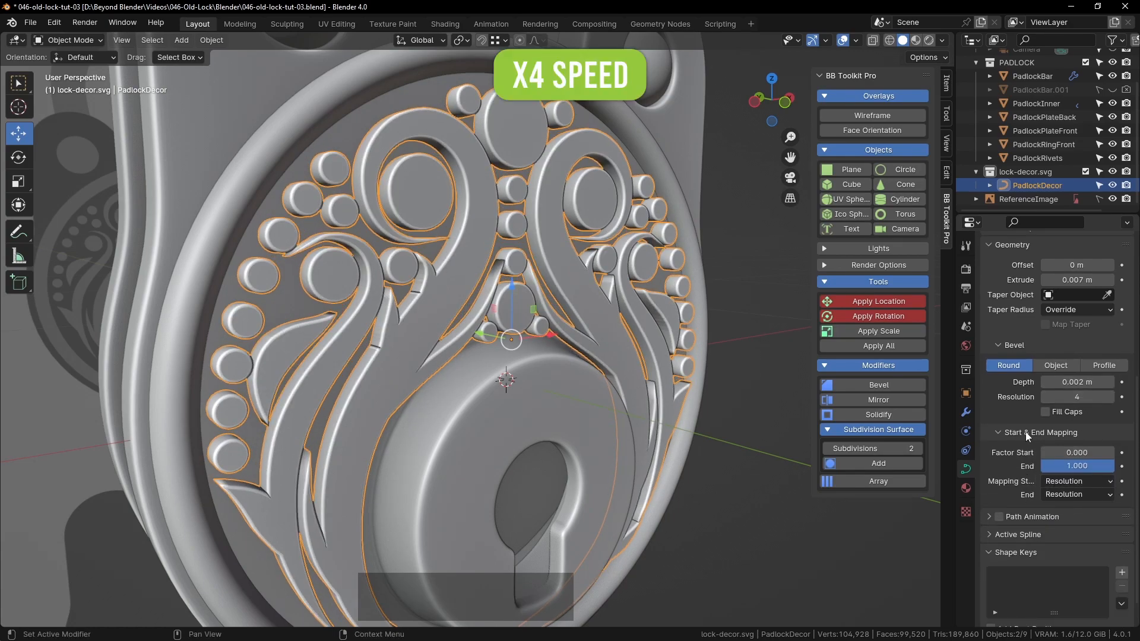
click(1046, 398)
click(1045, 398)
click(1045, 398)
scroll(304, 389, up, 2)
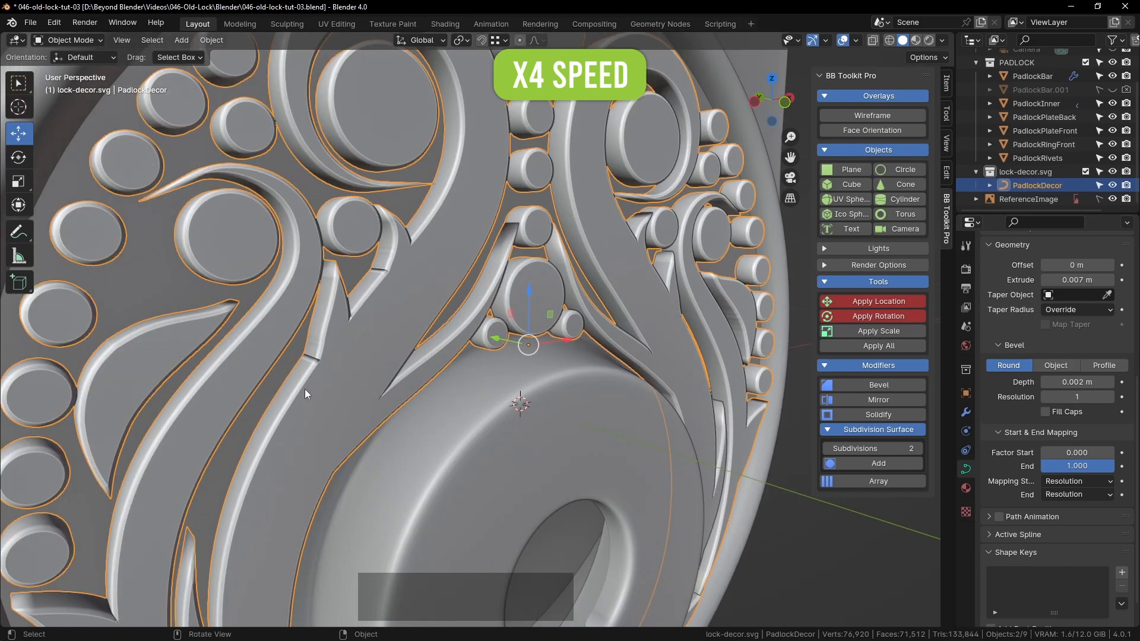
Show the wireframe overlay and lower the curve's bevel resolution to 0
middle_drag(304, 390, 362, 399)
click(873, 115)
scroll(611, 331, up, 1)
click(1045, 397)
shift+middle_drag(542, 333, 563, 343)
scroll(563, 342, down, 2)
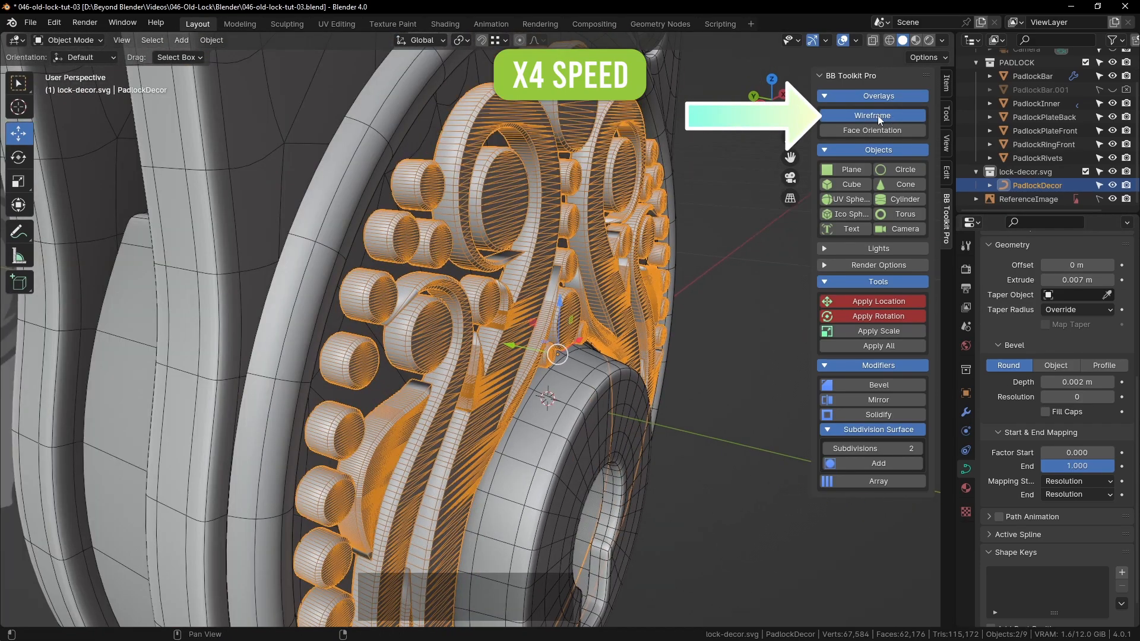
Fine-tune the curve's bevel depth at 0.002 m with the wireframe overlay hidden
click(872, 115)
middle_drag(600, 255, 633, 265)
scroll(590, 298, up, 3)
mouse_move(1077, 382)
shift+mouse_down()
mouse_move(1093, 382)
mouse_move(1078, 382)
shift+mouse_up()
Show the wireframe overlay and set the bevel resolution to 4, leaving the start mapping on Resolution
click(866, 118)
middle_drag(763, 178, 455, 321)
scroll(451, 326, up, 4)
click(1111, 396)
click(1111, 396)
click(1111, 396)
click(1111, 397)
click(1060, 481)
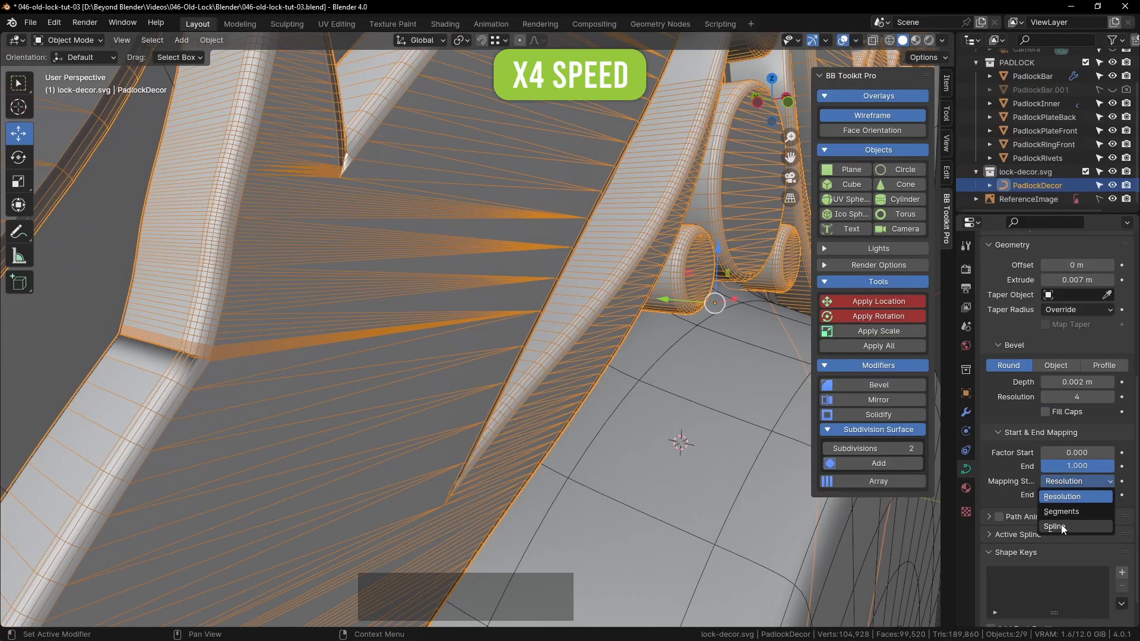
click(1060, 483)
Deselect the curve, hide the wireframe overlay and examine the bevelled ornament on the padlock's front plate
scroll(457, 287, down, 5)
scroll(457, 288, down, 1)
click(725, 270)
middle_drag(683, 265, 483, 319)
click(873, 117)
scroll(590, 297, down, 6)
scroll(482, 319, up, 4)
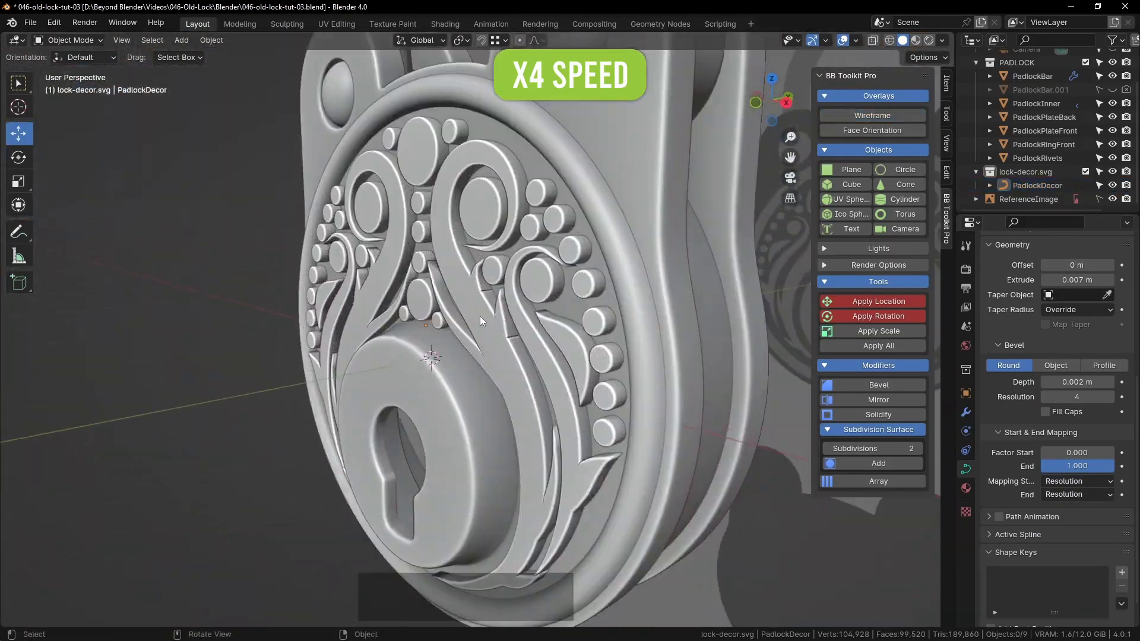
click(483, 318)
scroll(1069, 402, up, 5)
double_click(1096, 493)
key(Left)
key(Left)
key(Left)
key(Delete)
text(5)
key(Return)
ctrl+drag(467, 320, 473, 302)
click(724, 285)
mouse_move(475, 303)
middle_down()
mouse_move(516, 295)
mouse_move(671, 350)
mouse_move(552, 345)
mouse_move(475, 326)
middle_up()
scroll(517, 296, down, 6)
click(682, 358)
scroll(553, 345, up, 5)
click(551, 344)
ctrl+drag(475, 326, 438, 221)
click(263, 247)
middle_drag(273, 249, 686, 364)
scroll(685, 364, down, 3)
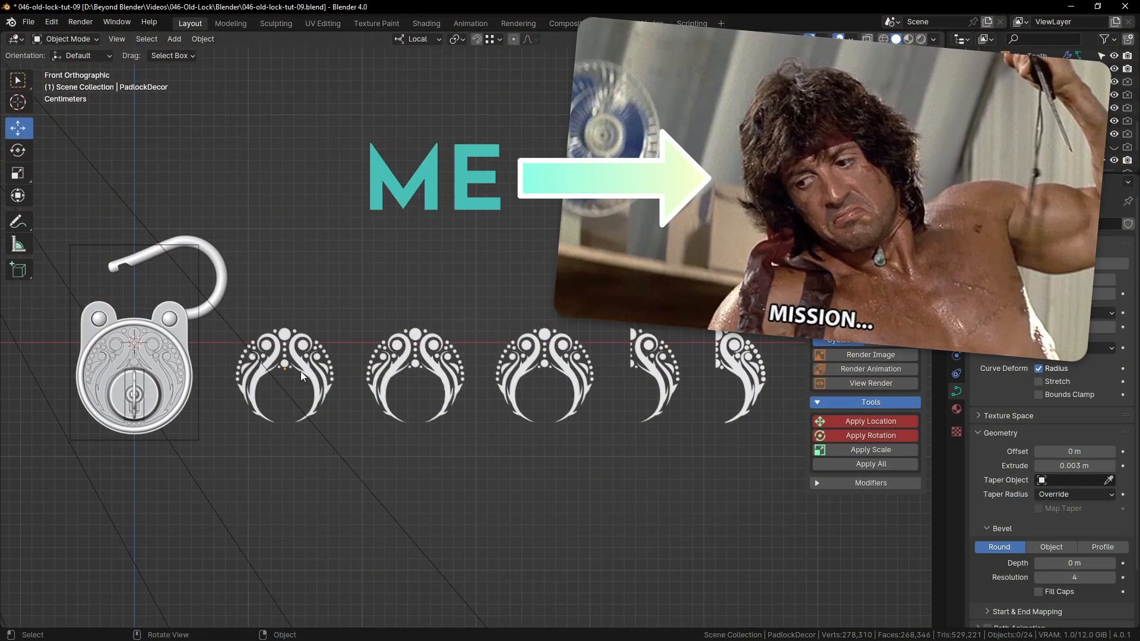
Select the PadlockDecor.006 ornament on the padlock's plate and inspect its mesh in Edit Mode
shift+middle_drag(321, 359, 481, 358)
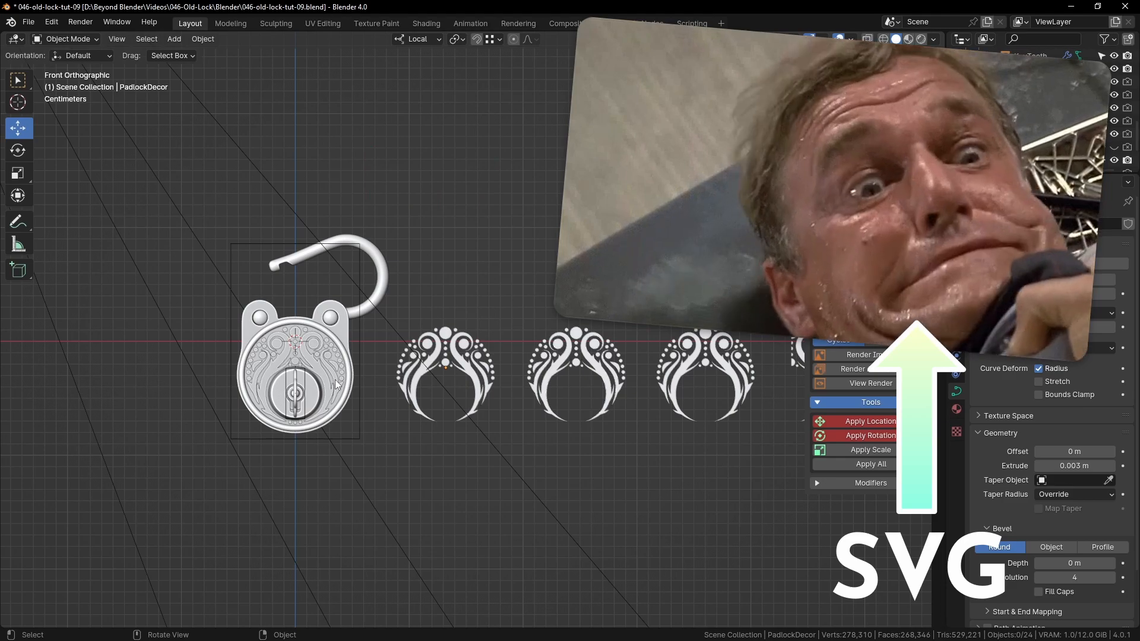
click(335, 379)
key(KP_Decimal)
click(147, 352)
click(520, 240)
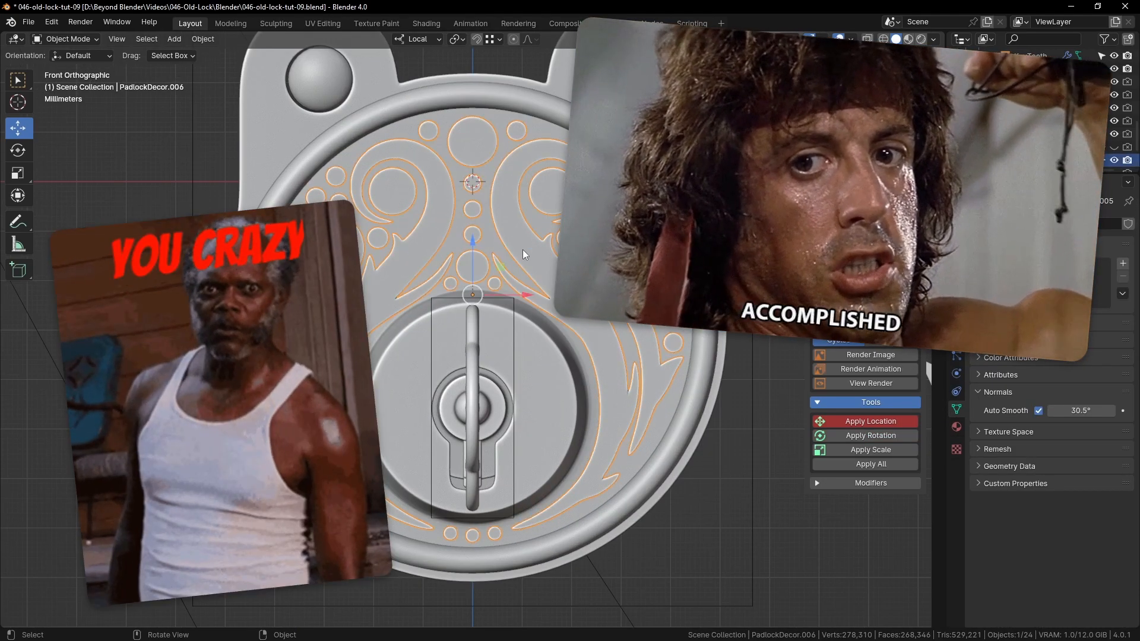
key(Tab)
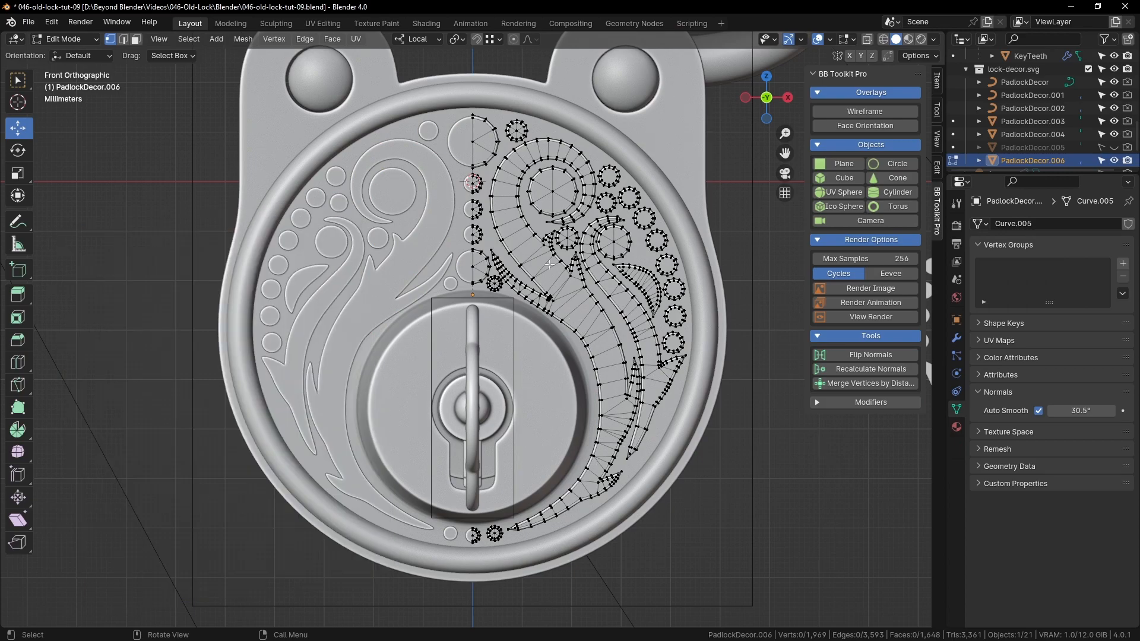
key(Tab)
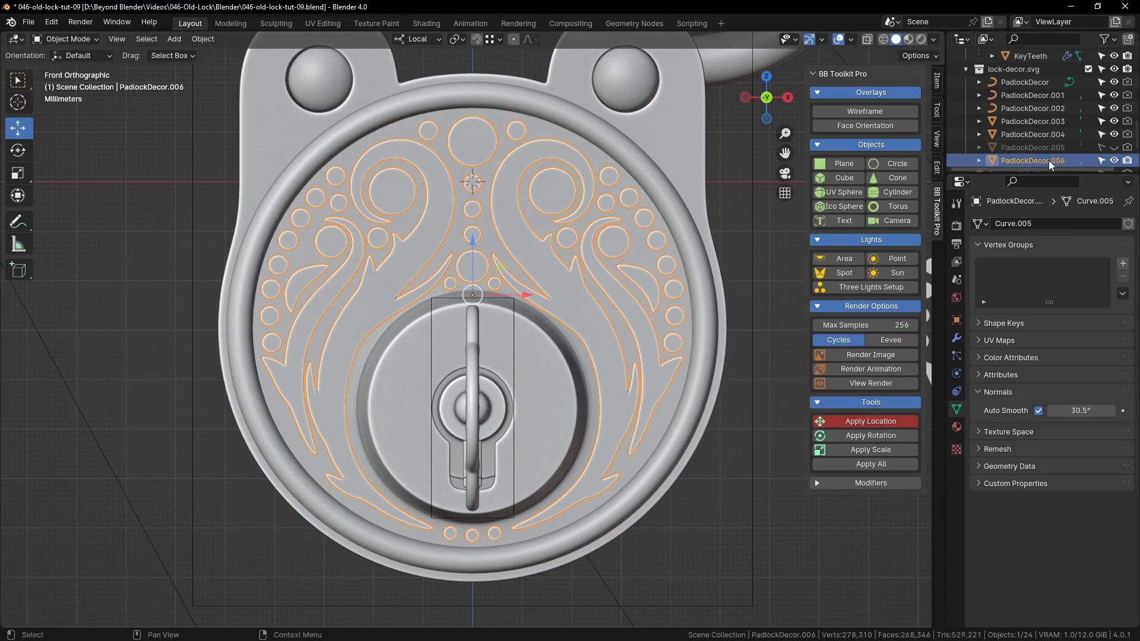
Select the PadlockDecor curve beside the padlock and examine its control points in Edit Mode
scroll(710, 277, down, 2)
shift+middle_drag(677, 305, 428, 327)
shift+middle_drag(682, 322, 390, 342)
click(465, 355)
key(KP_Decimal)
scroll(592, 311, up, 1)
key(Tab)
middle_drag(591, 311, 565, 336)
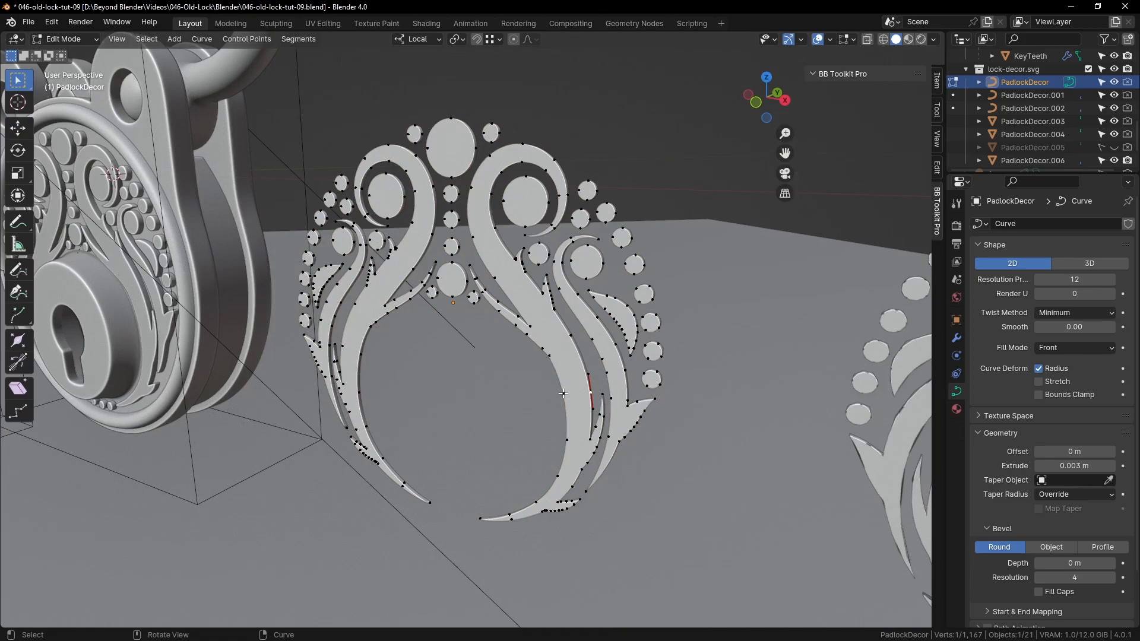
key(Tab)
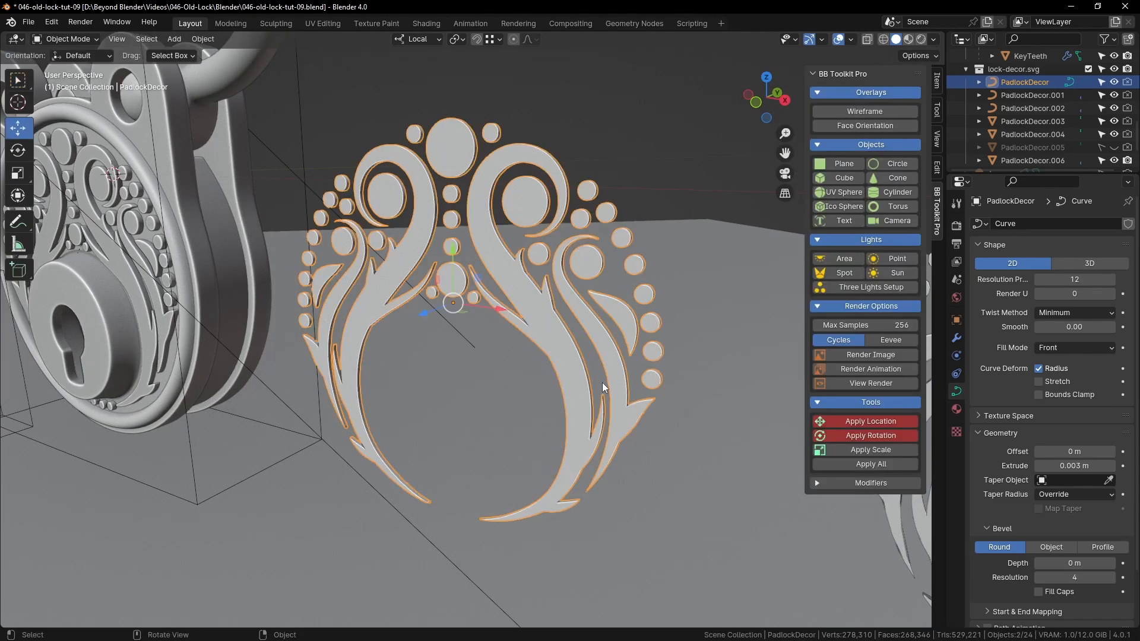
Select the PadlockDecor.001 curve and examine its Decimate modifier's settings and effect on the shape
click(625, 374)
key(KP_Decimal)
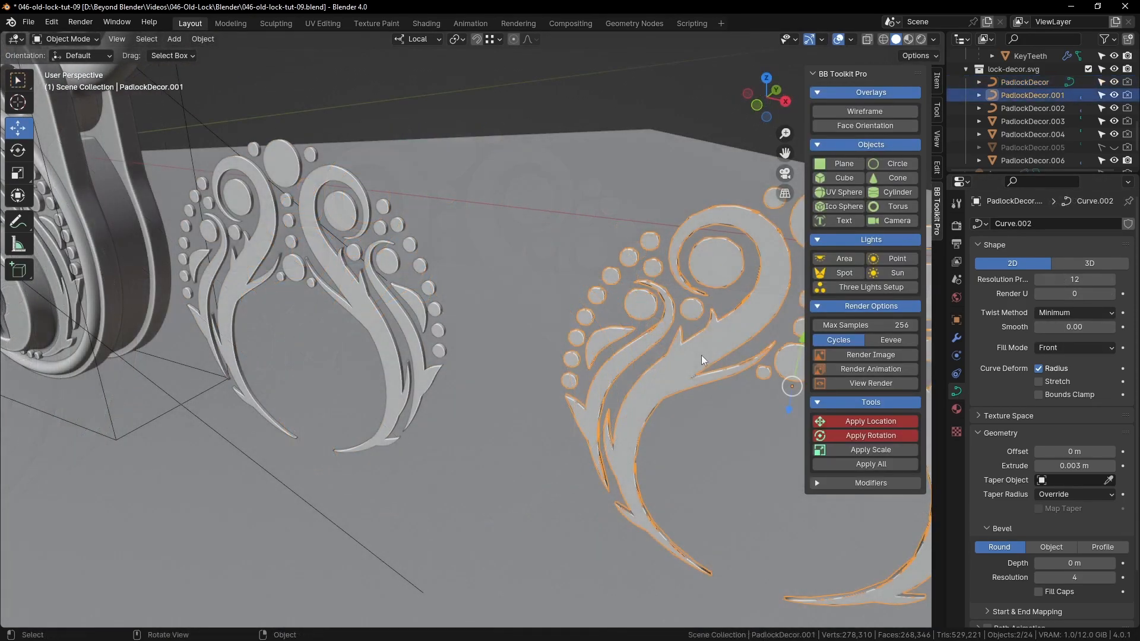
key(KP_Decimal)
middle_drag(701, 353, 740, 332)
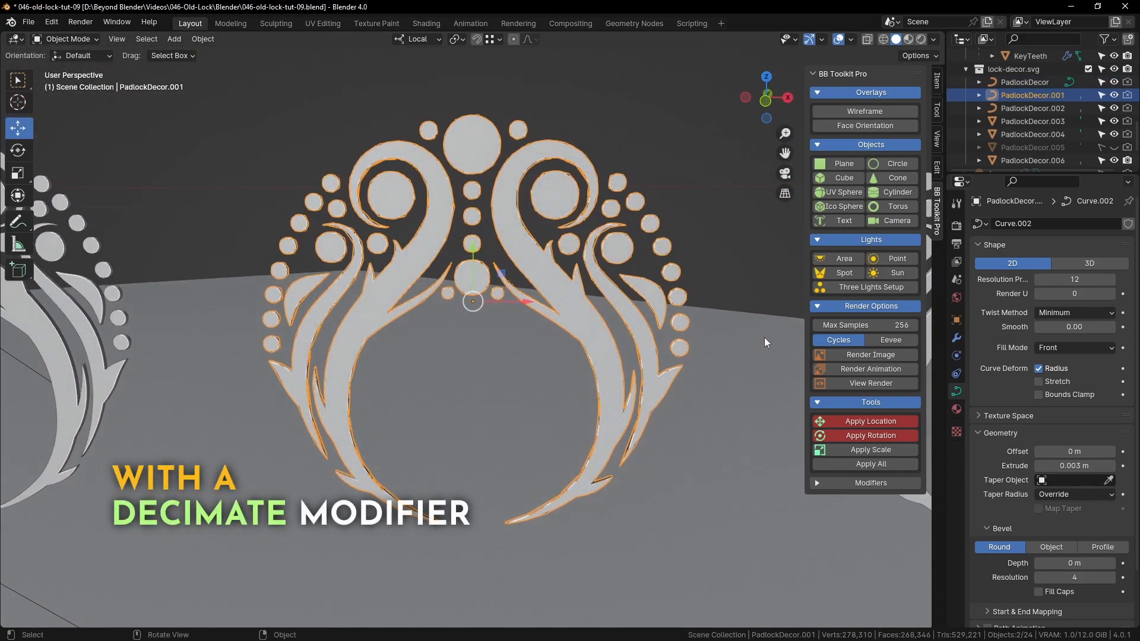
click(956, 338)
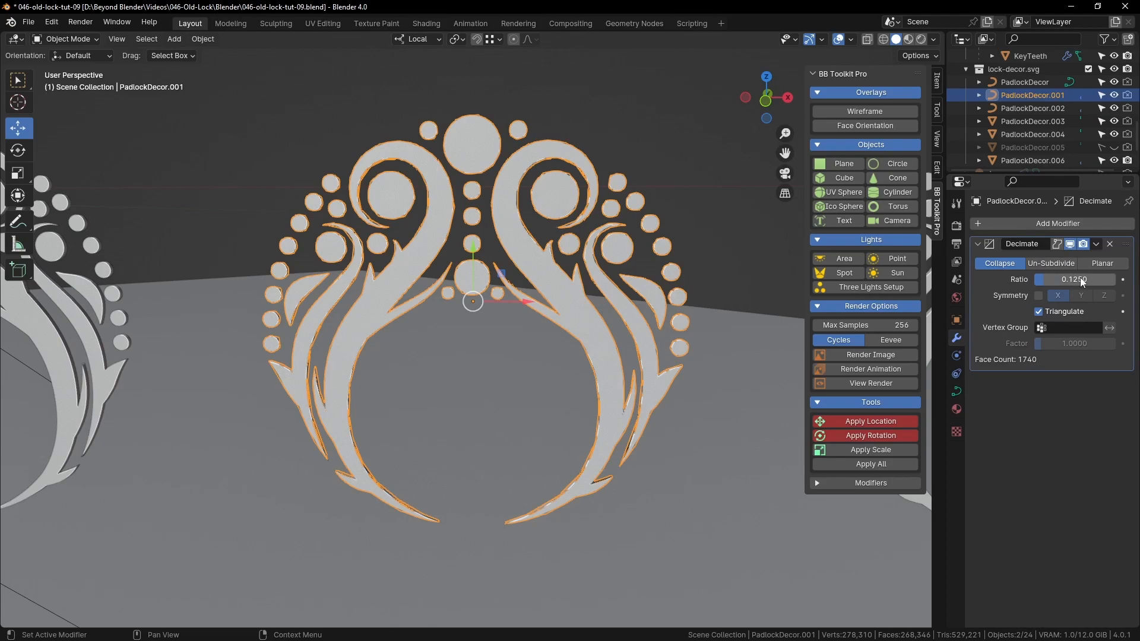
middle_drag(553, 324, 649, 341)
scroll(639, 344, up, 4)
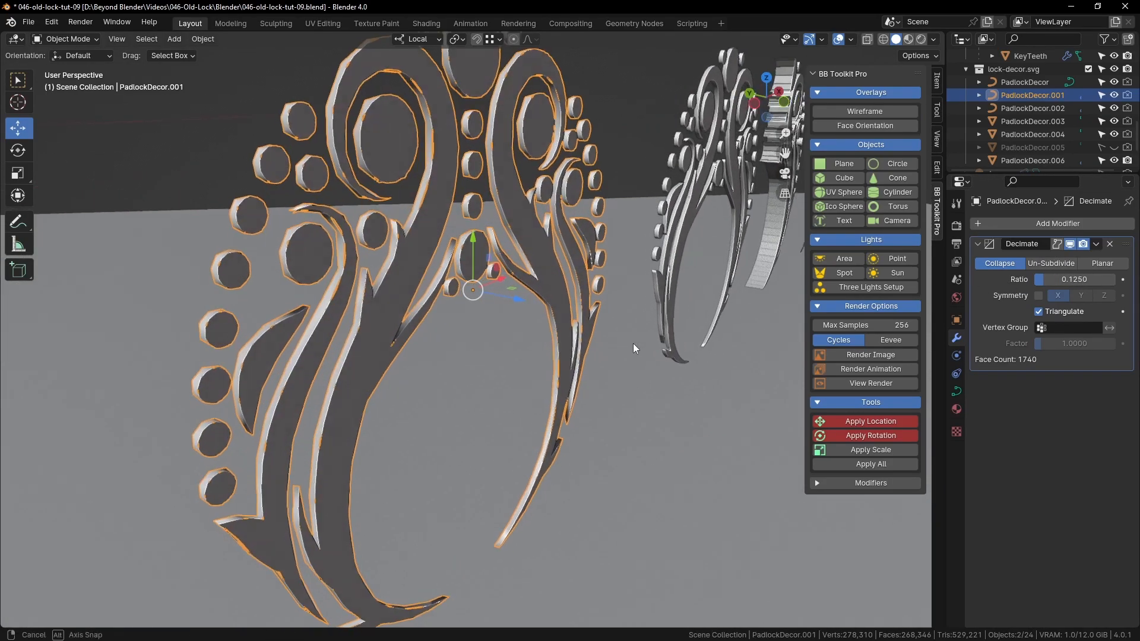
Set the Decimate modifier's ratio on PadlockDecor.001 to 0.5
click(1104, 274)
text(.5)
key(Return)
middle_drag(754, 362, 600, 380)
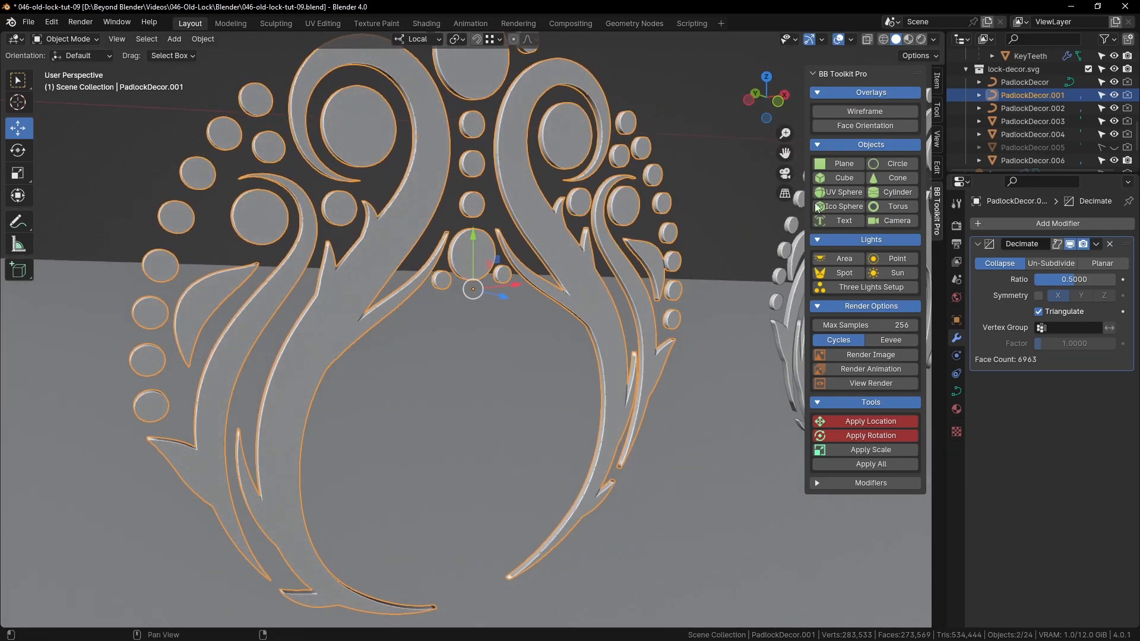
Show the wireframe overlay and hide the Plane object behind the ornaments
click(867, 112)
middle_drag(637, 260, 586, 285)
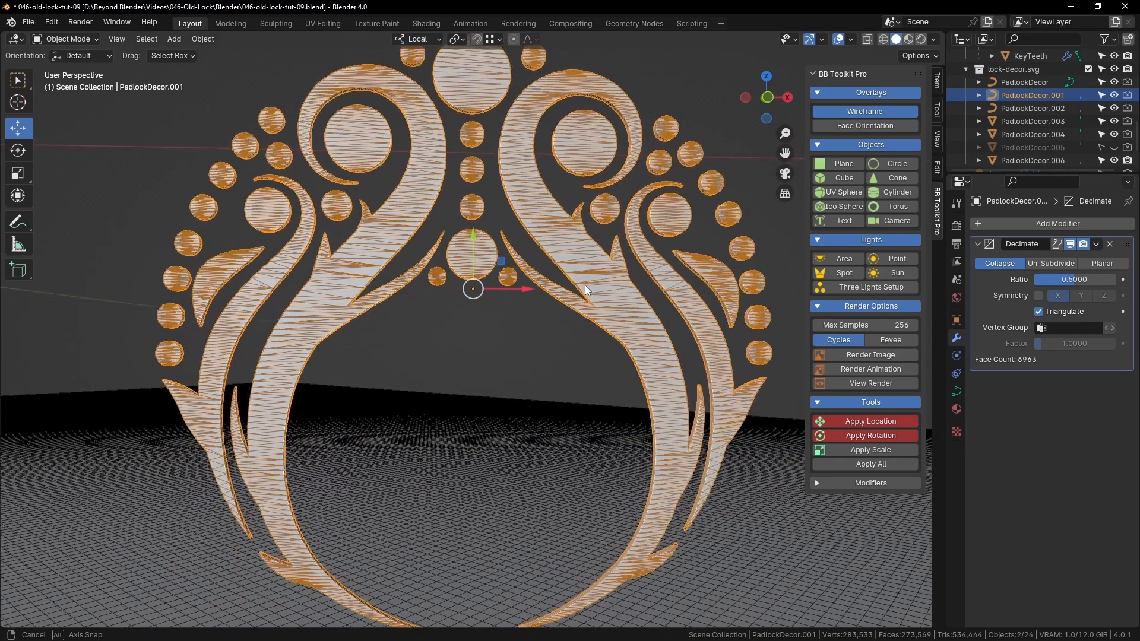
scroll(1045, 119, down, 2)
click(1114, 131)
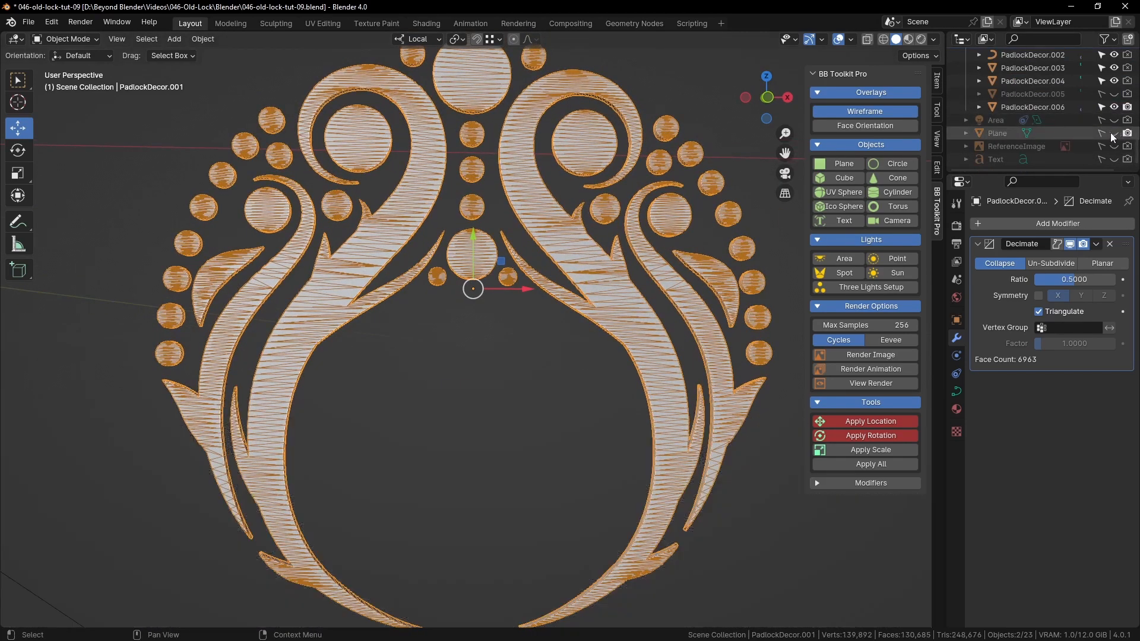
scroll(1069, 143, down, 3)
scroll(1048, 151, up, 4)
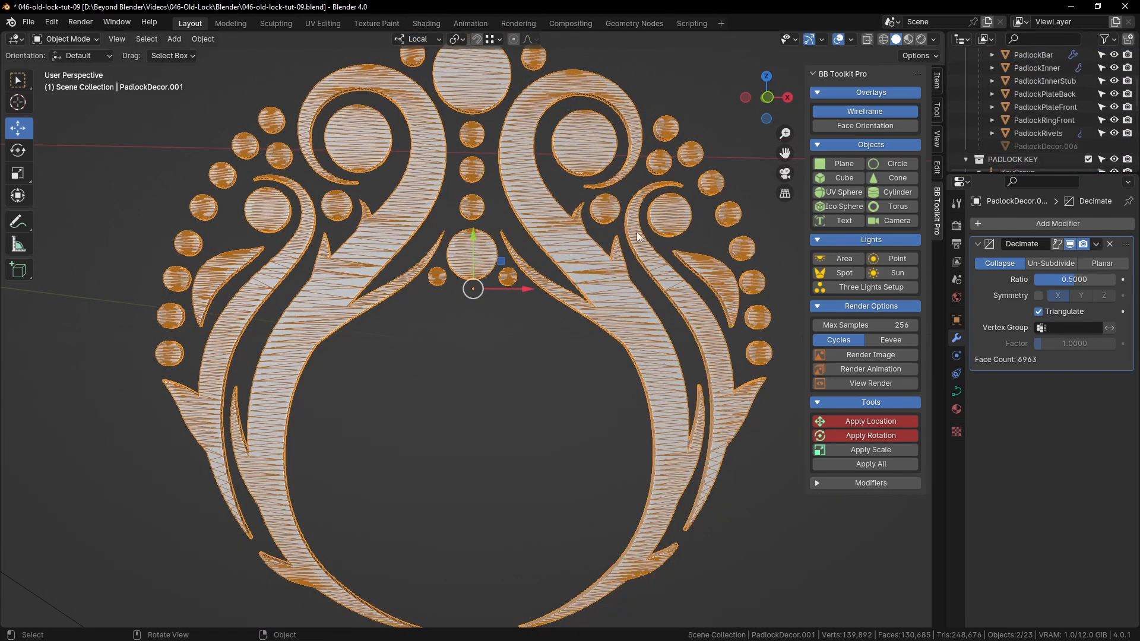
Examine the dense triangles and the control points of PadlockDecor.001 in Edit Mode, and return to Object Mode
key(Tab)
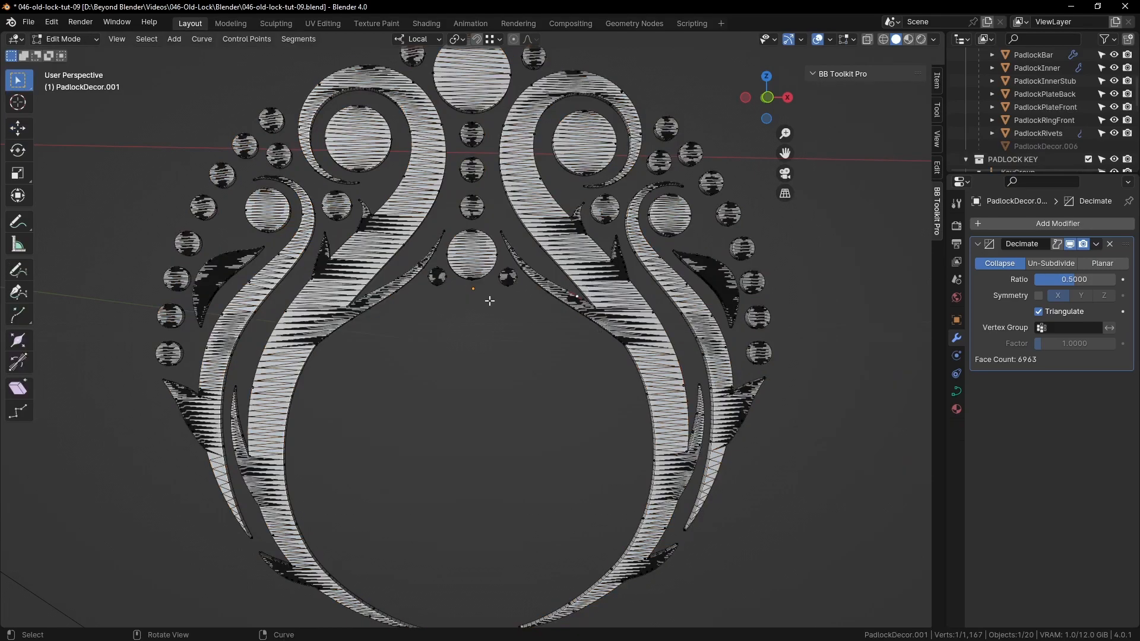
scroll(515, 323, up, 10)
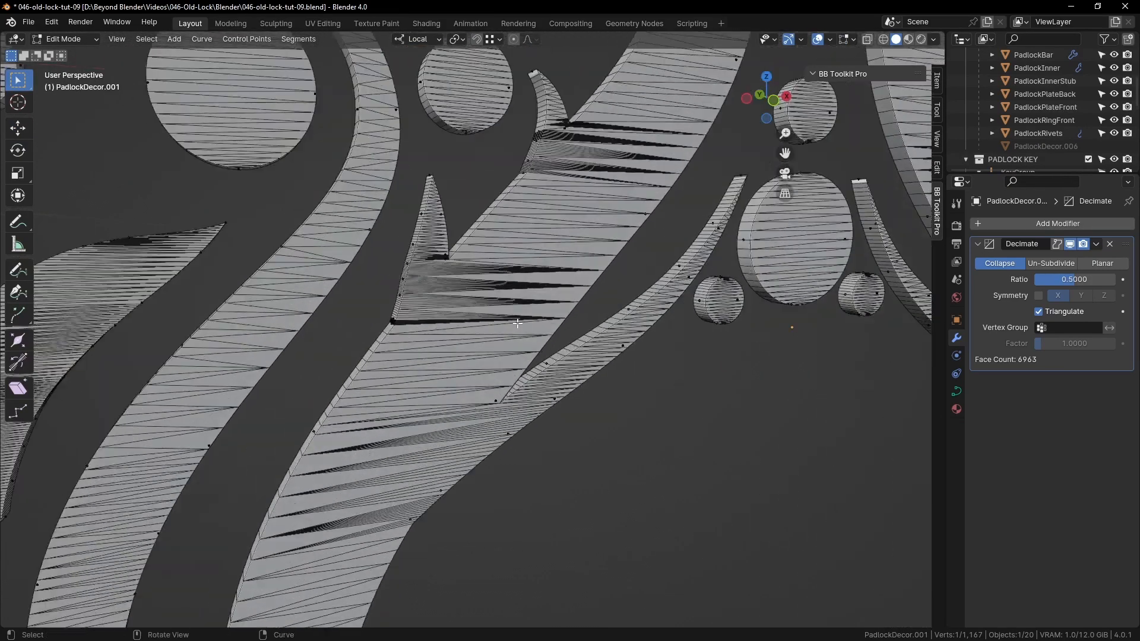
scroll(517, 324, up, 4)
middle_drag(353, 312, 579, 325)
scroll(539, 321, down, 10)
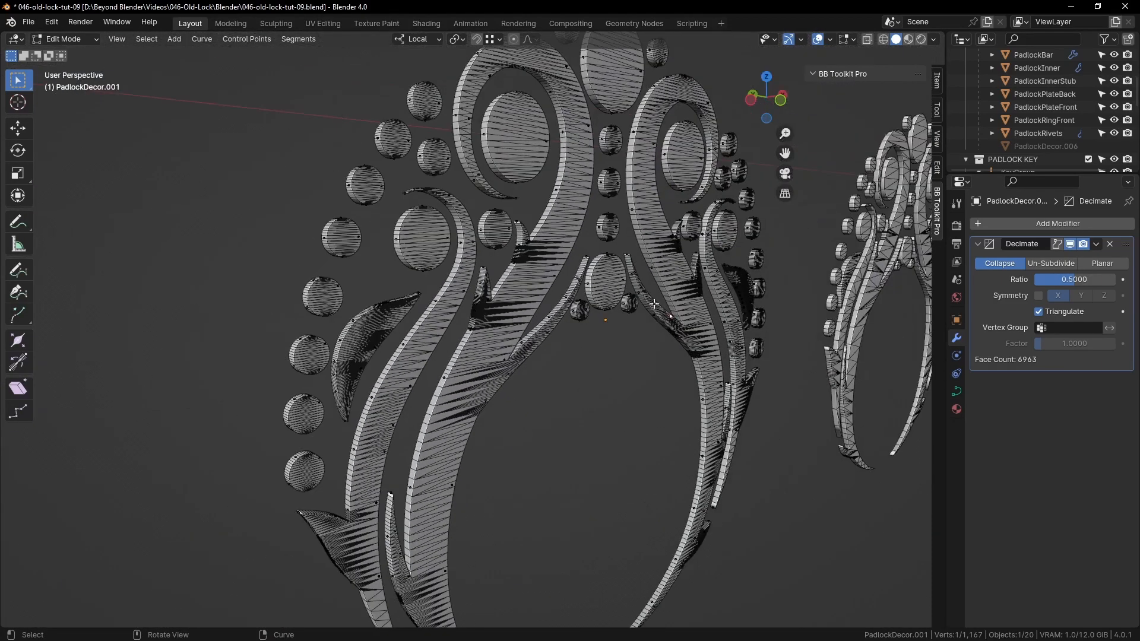
middle_drag(654, 304, 510, 315)
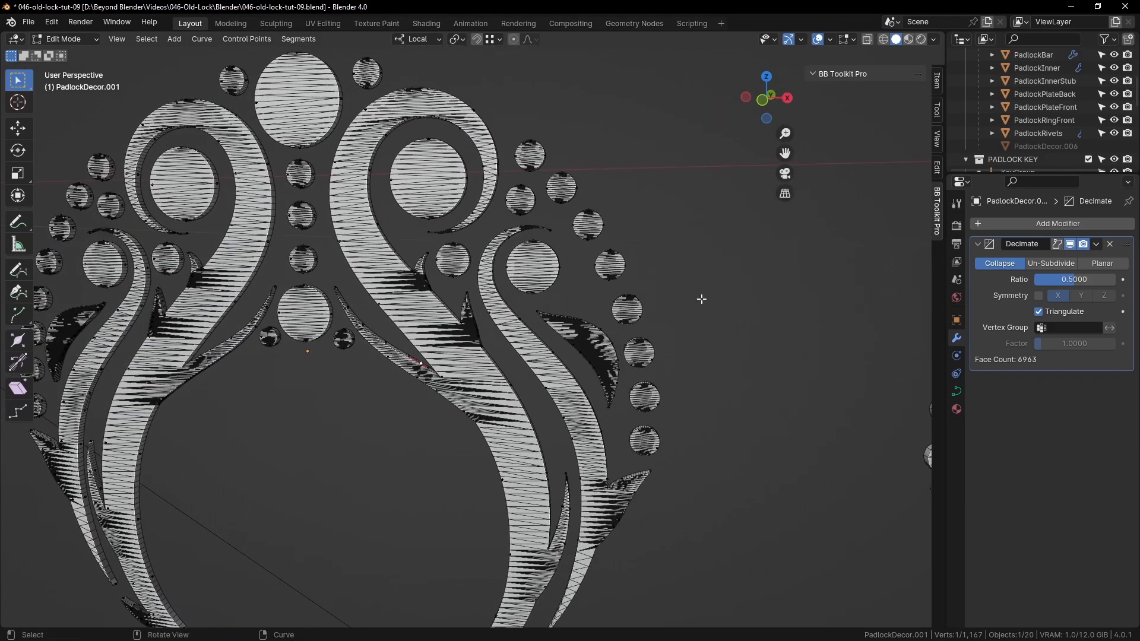
key(Tab)
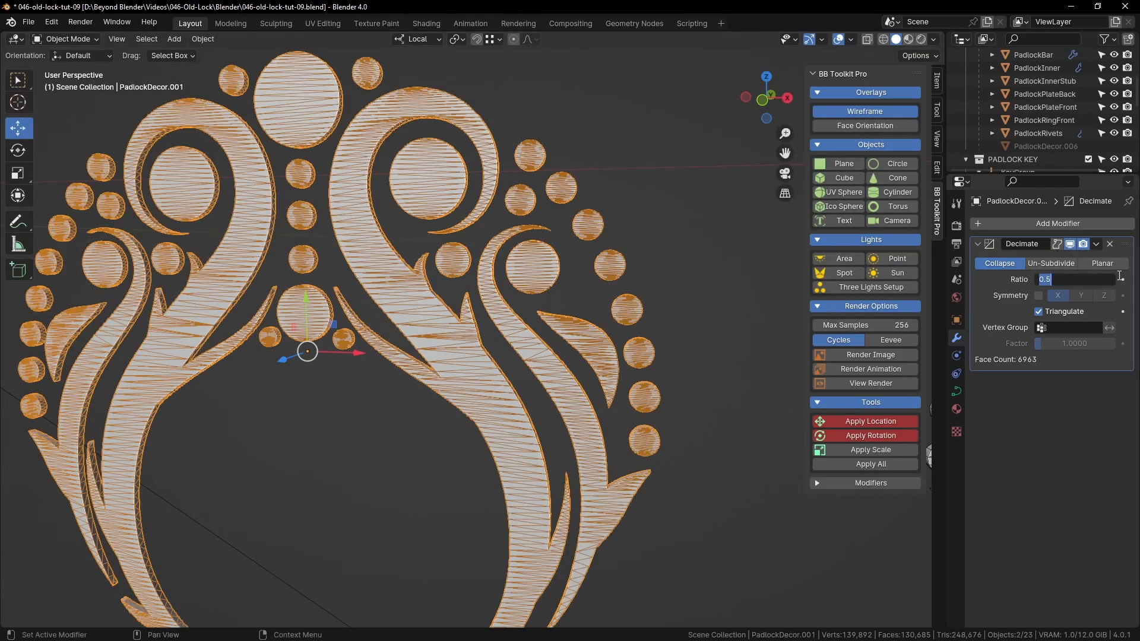
Set the Decimate ratio to 0.125, deselect the curve and examine the edges of the simplified ornament
key(Return)
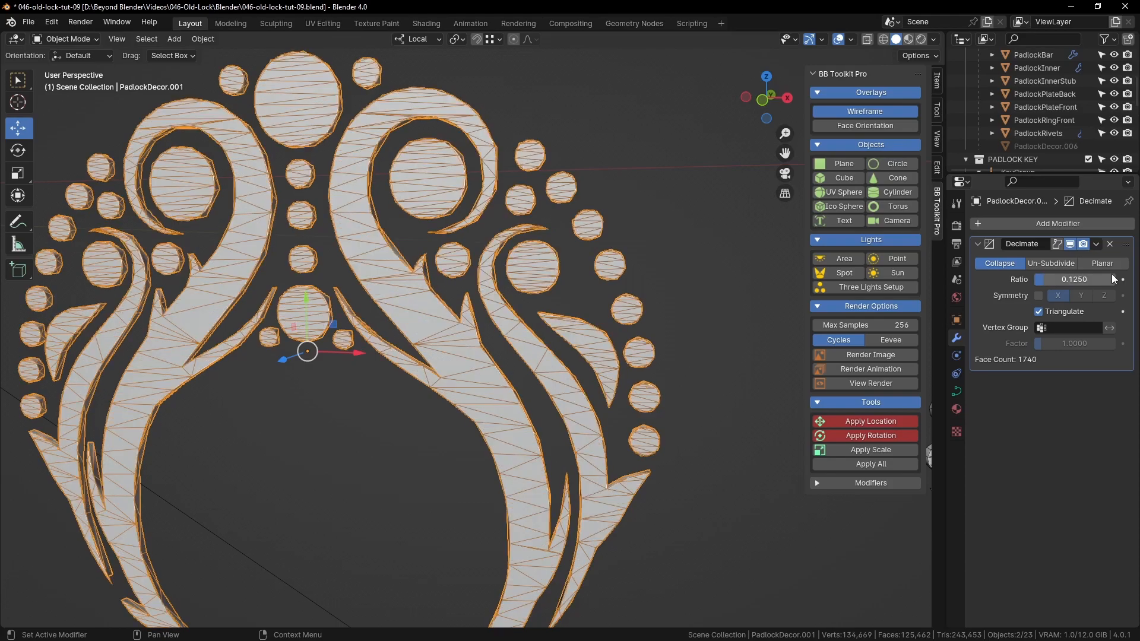
shift+middle_drag(504, 390, 589, 358)
click(725, 458)
middle_drag(662, 477, 721, 490)
middle_drag(414, 337, 465, 377)
scroll(457, 372, up, 9)
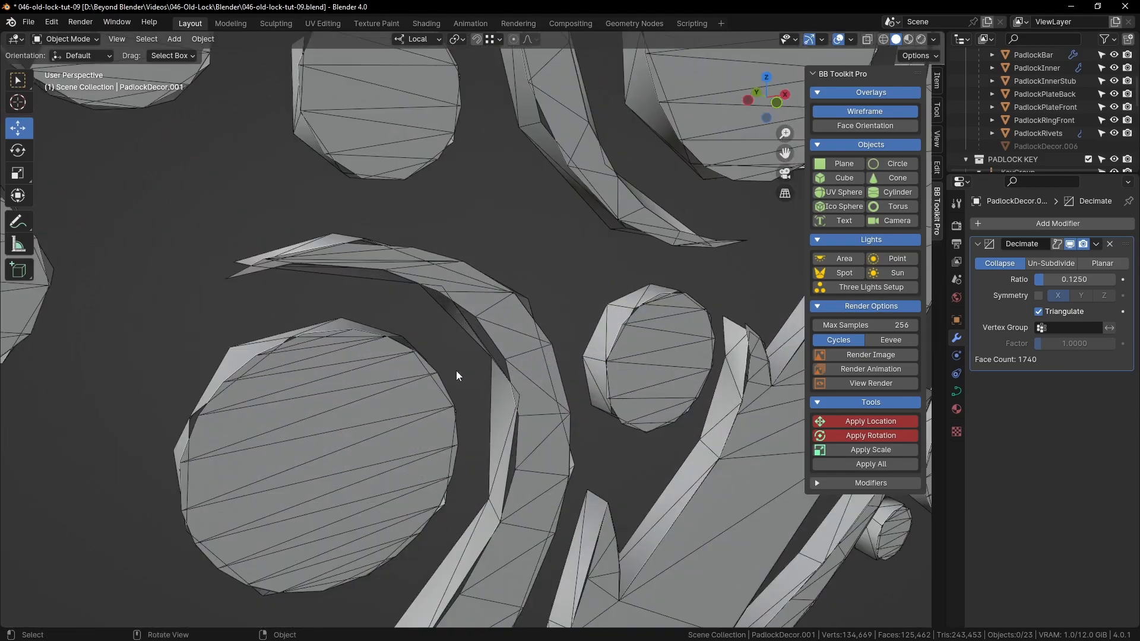
middle_drag(519, 471, 524, 456)
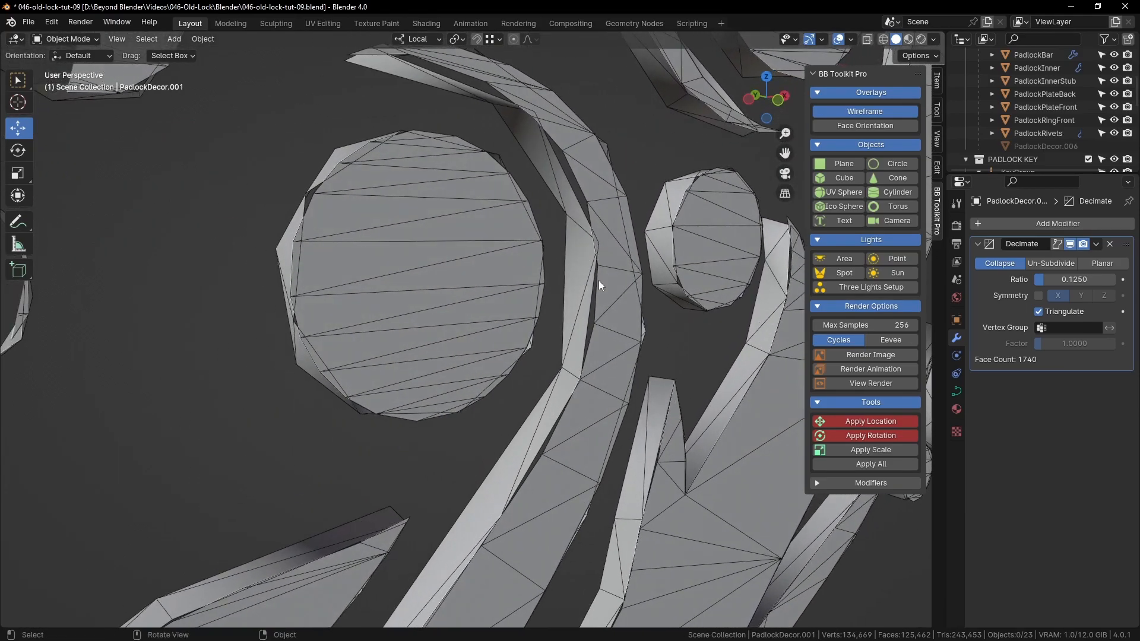
Select the full ornament PadlockDecor.002 and show its curve data settings
scroll(649, 292, down, 9)
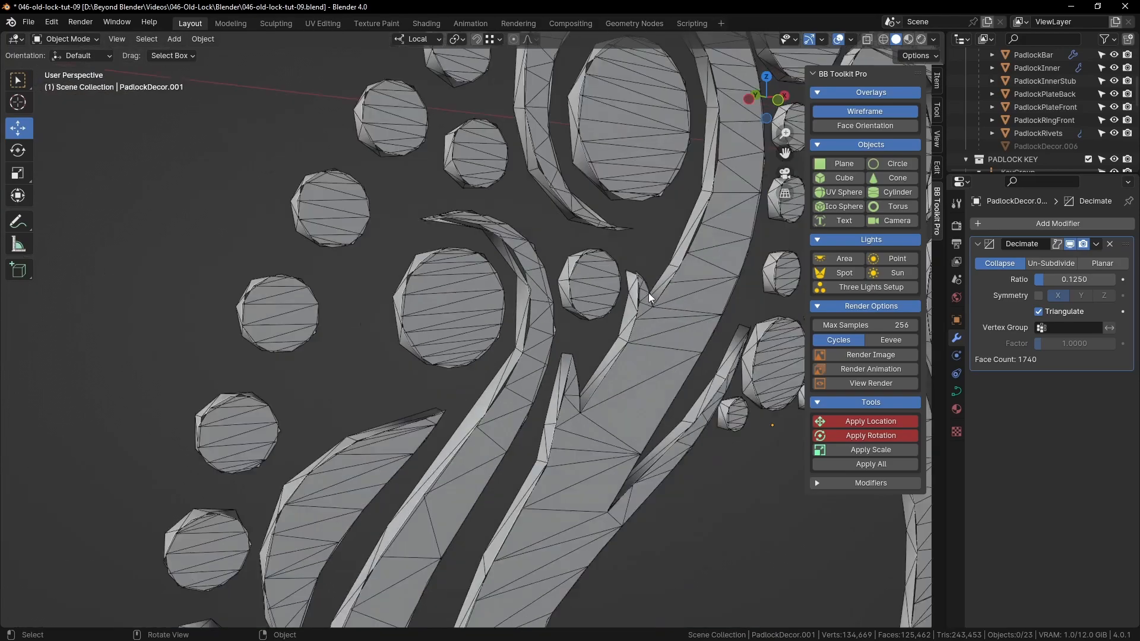
middle_drag(658, 342, 419, 347)
scroll(623, 348, down, 4)
click(416, 342)
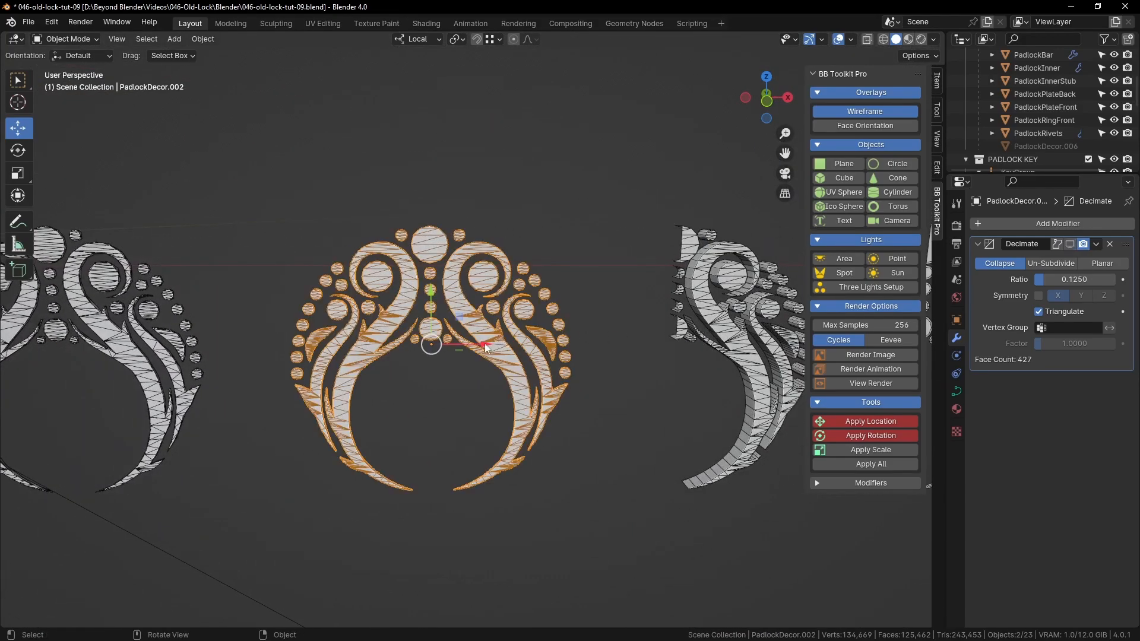
scroll(483, 322, up, 3)
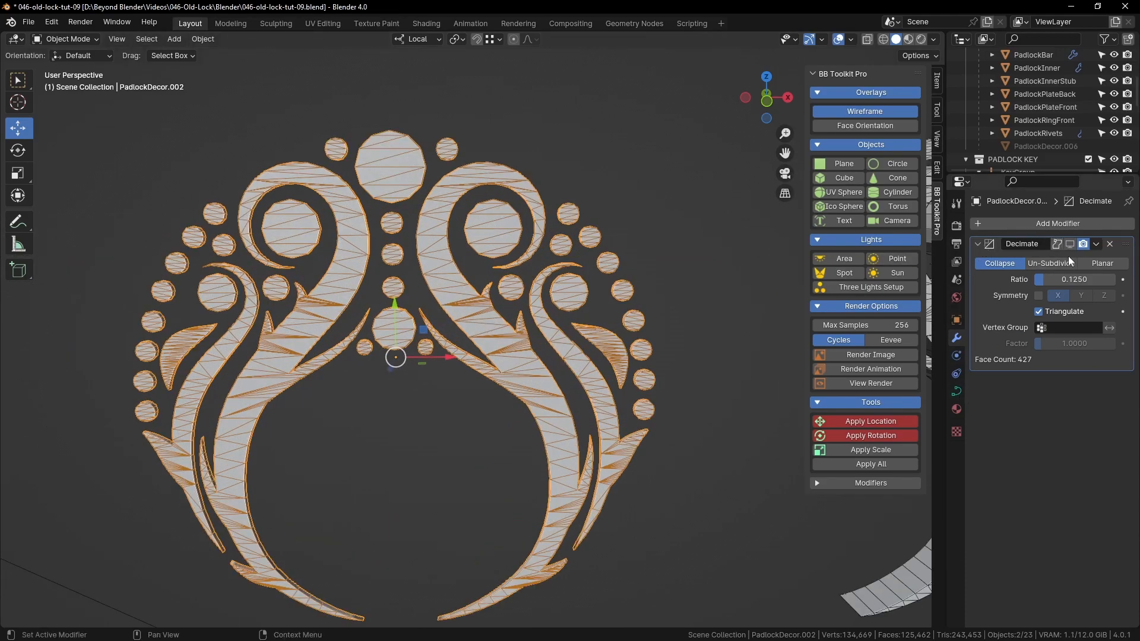
click(956, 391)
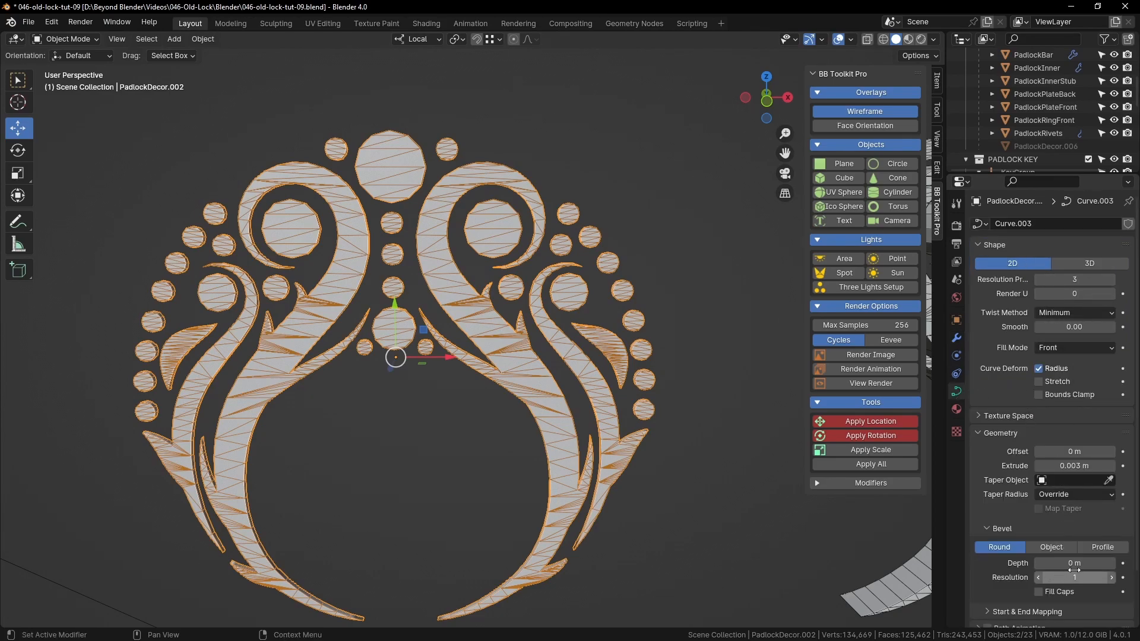
Set the curve's preview resolution to 12 and its bevel resolution to 4
click(1080, 280)
text(1)
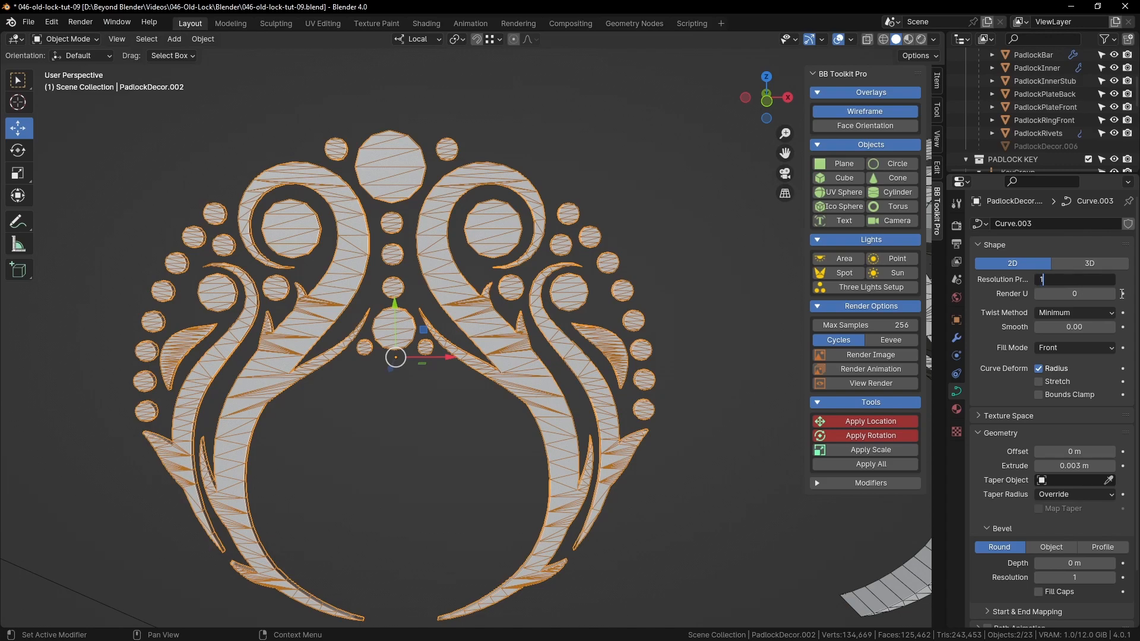
text(2)
key(Return)
click(1072, 579)
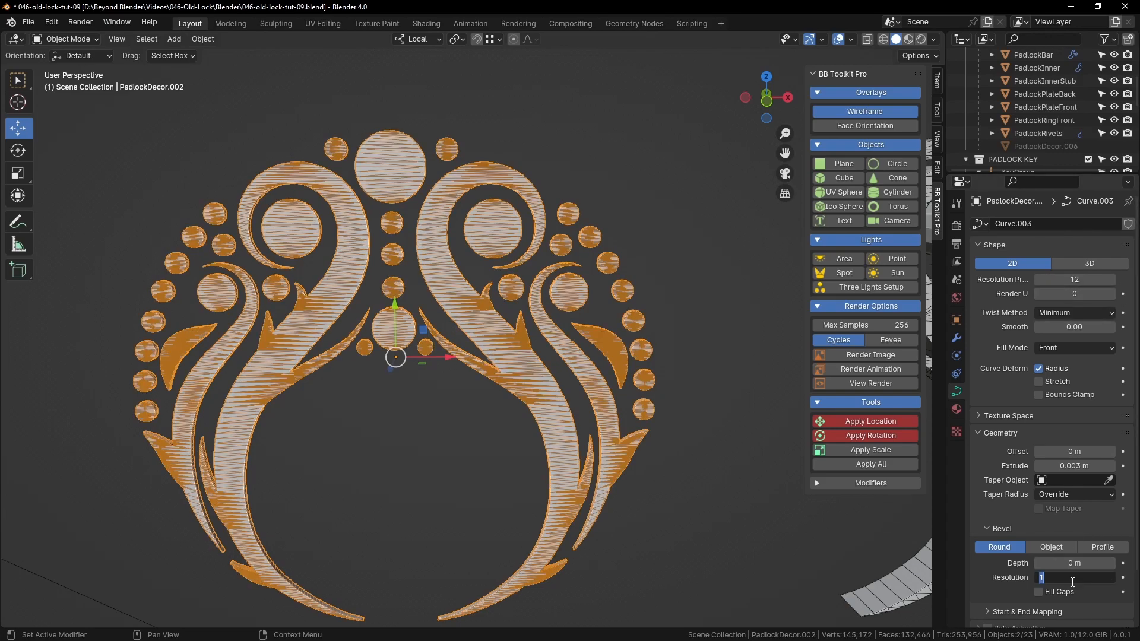
key(Return)
Deselect the ornament, hide the wireframe overlay and examine the smoothness of its outline
middle_drag(539, 412, 673, 293)
click(673, 295)
click(865, 113)
middle_drag(573, 259, 637, 263)
middle_drag(554, 333, 596, 376)
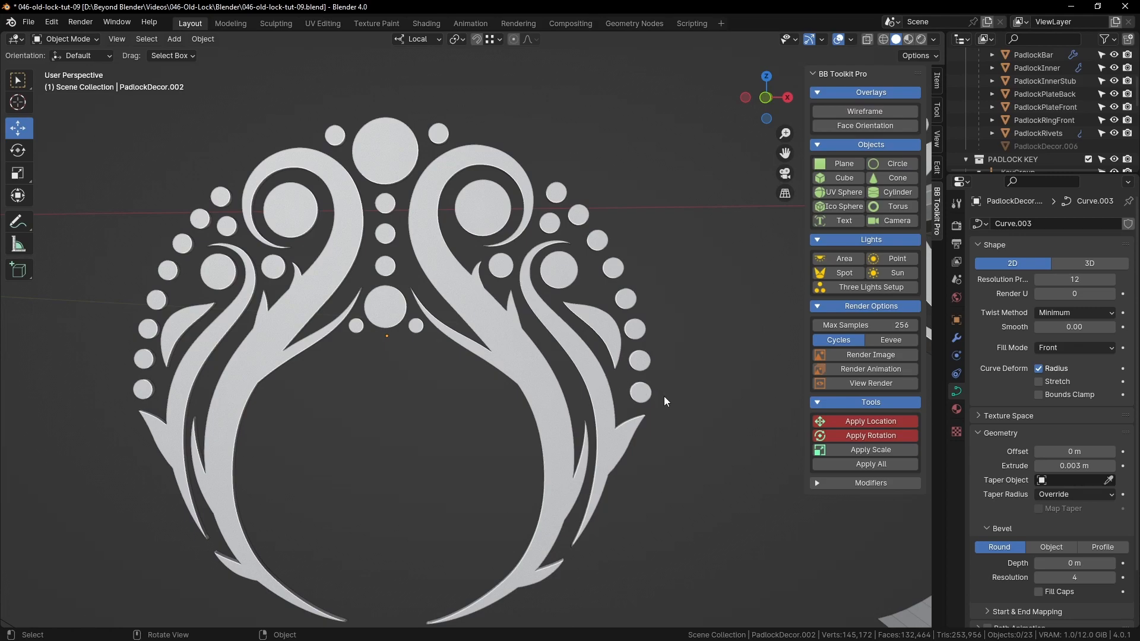
Undo the curve's resolution changes, deselect the ornament and show the wireframe overlay again
key(ctrl+z)
key(ctrl+z)
key(ctrl+z)
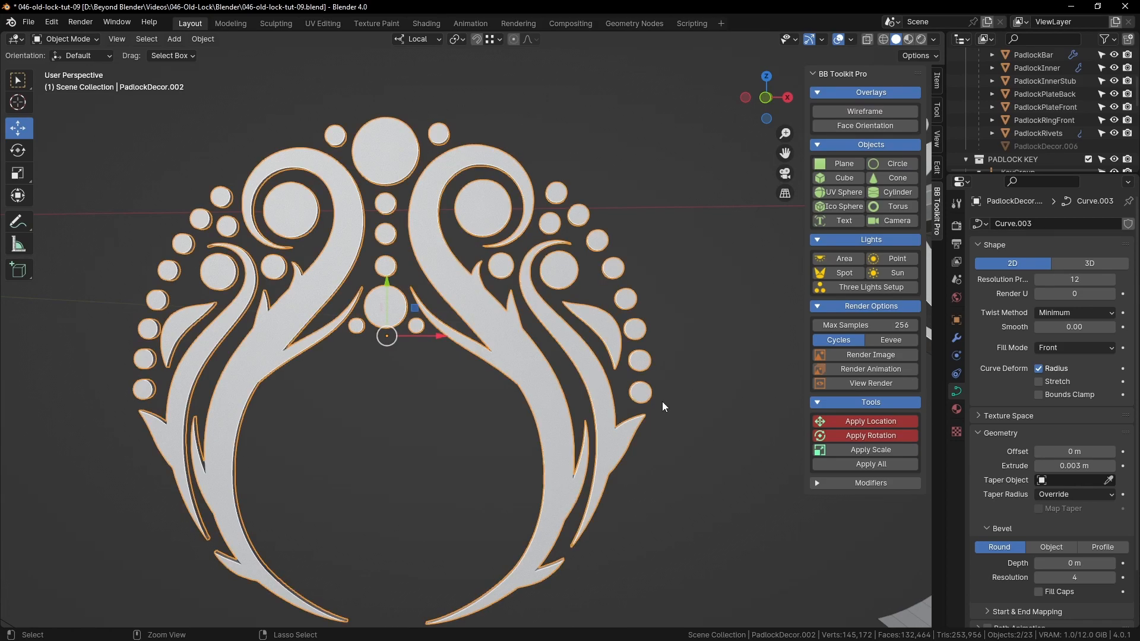
click(680, 441)
middle_drag(679, 442, 664, 443)
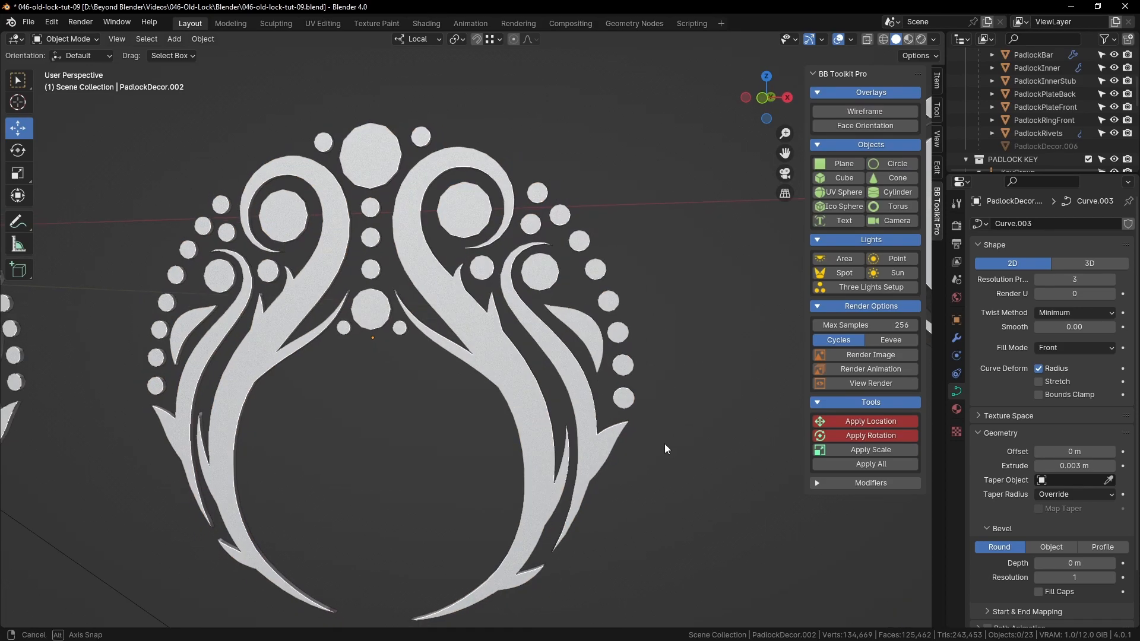
click(852, 111)
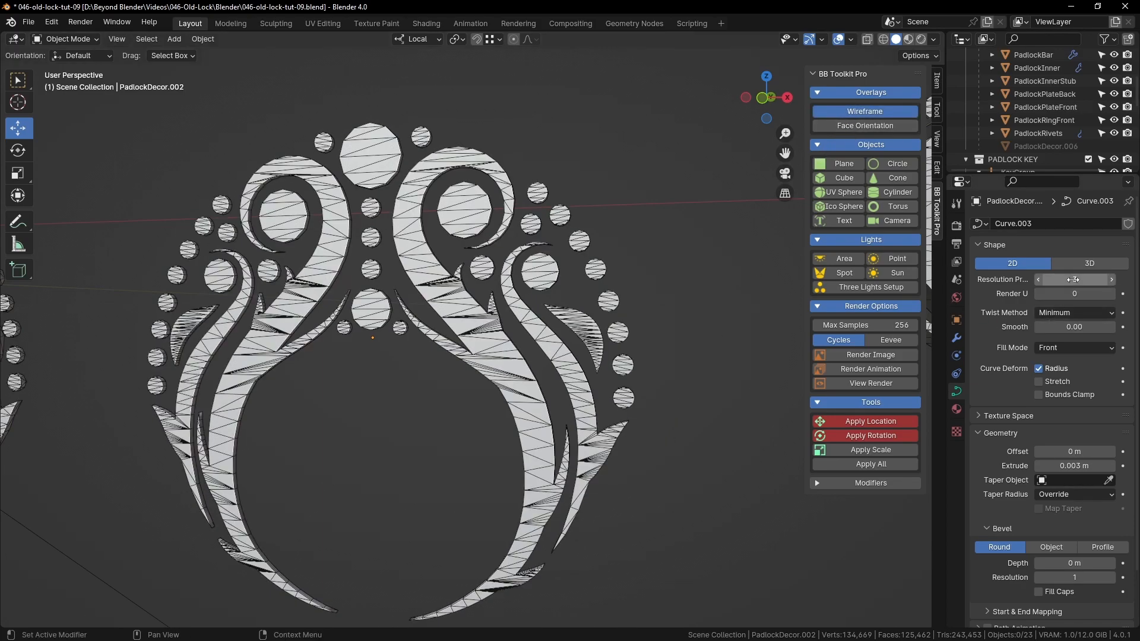
middle_drag(742, 504, 670, 443)
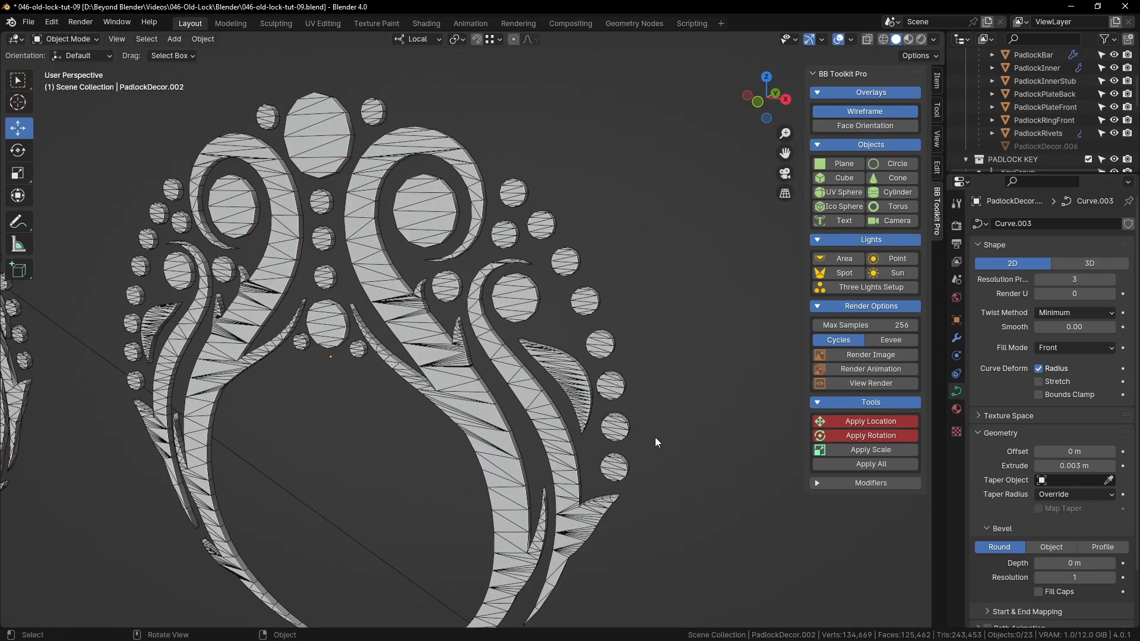
Frame the half ornament PadlockDecor.003, deselect it and examine its front and side edges
scroll(655, 437, down, 5)
click(735, 383)
scroll(735, 383, up, 1)
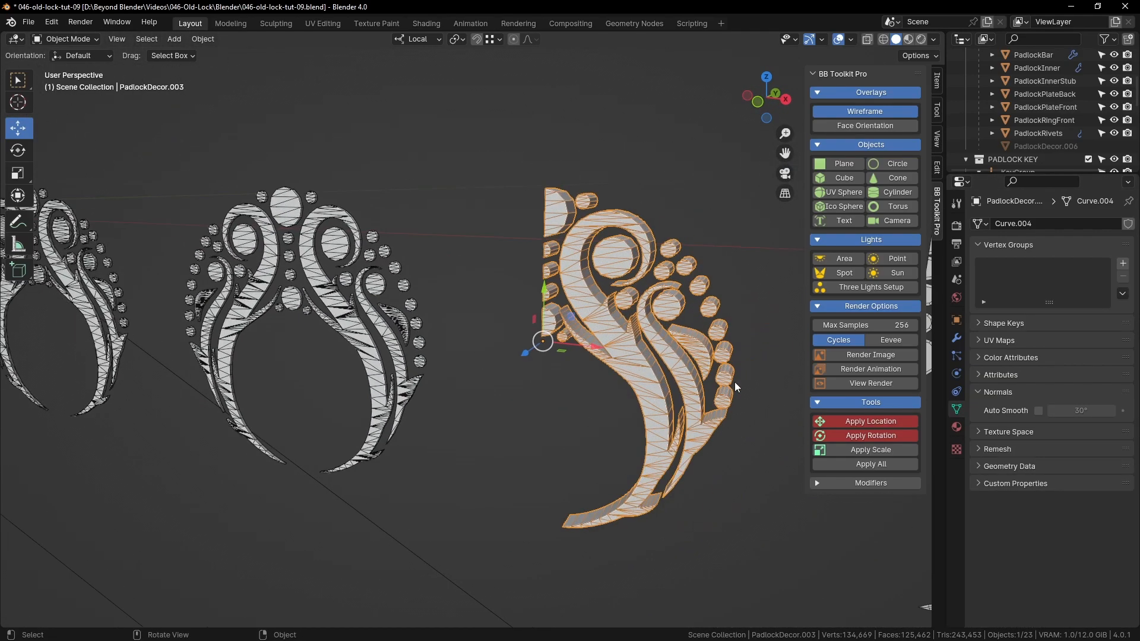
key(KP_Decimal)
click(676, 418)
middle_drag(599, 392, 621, 383)
scroll(621, 384, up, 4)
shift+middle_drag(608, 337, 629, 436)
scroll(626, 415, down, 2)
shift+middle_drag(553, 397, 662, 343)
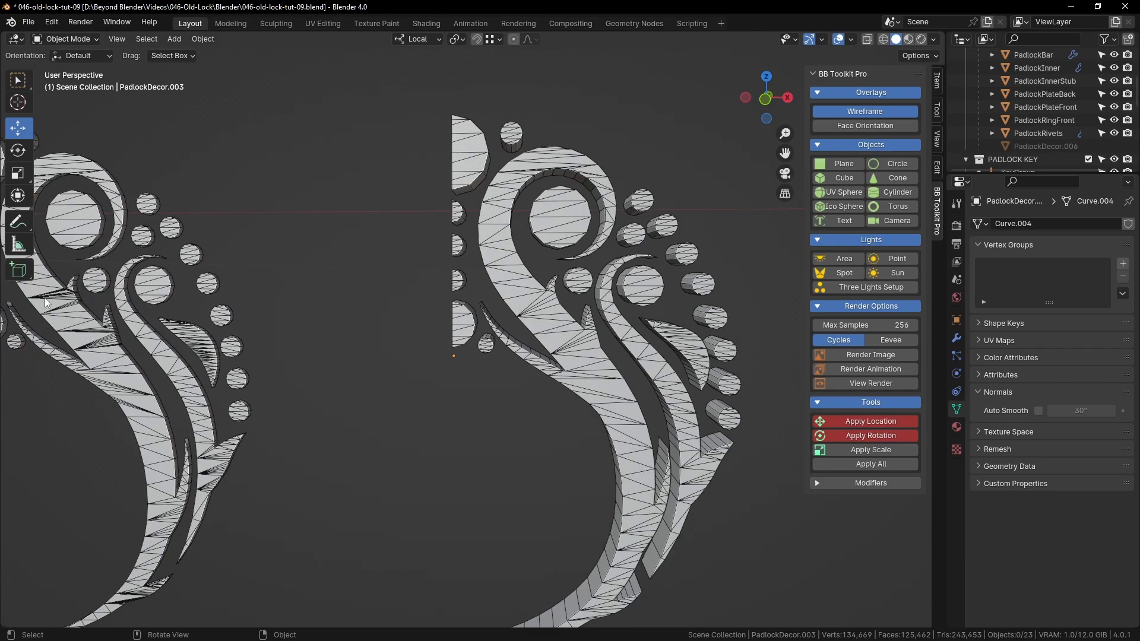
Compare the triangulation of the full curve ornament with that of the half ornament beside it
middle_drag(52, 299, 344, 337)
scroll(326, 340, up, 6)
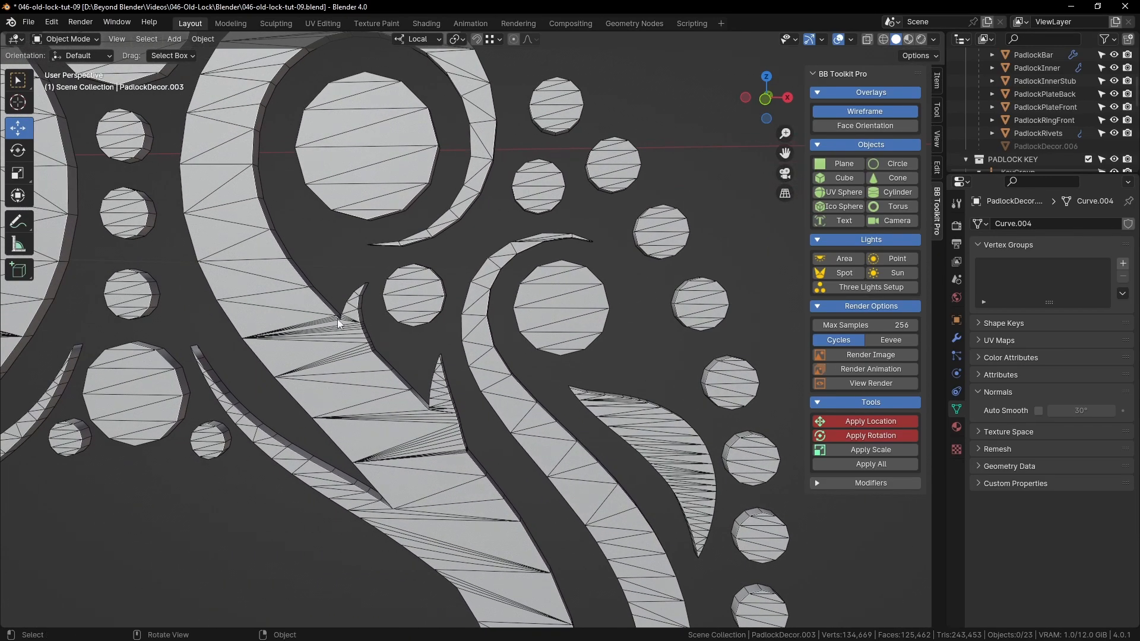
scroll(500, 430, down, 4)
shift+middle_drag(500, 430, 423, 334)
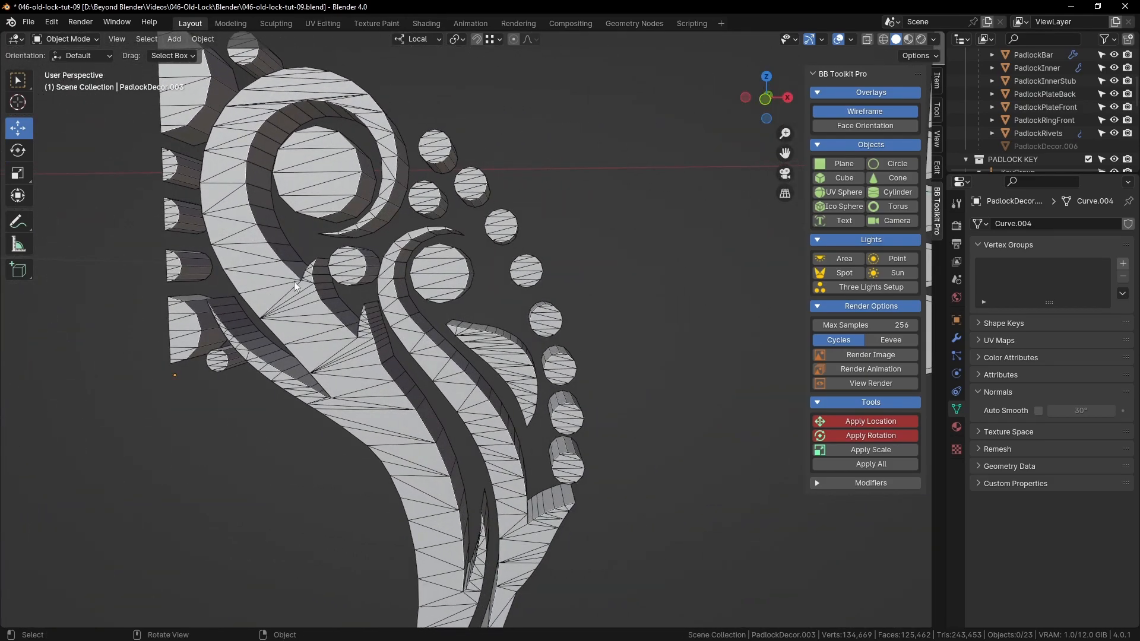
middle_drag(325, 283, 314, 305)
Inspect a side face of a round dot on PadlockDecor.003 in Edit Mode, and return to Object Mode
click(438, 276)
key(Tab)
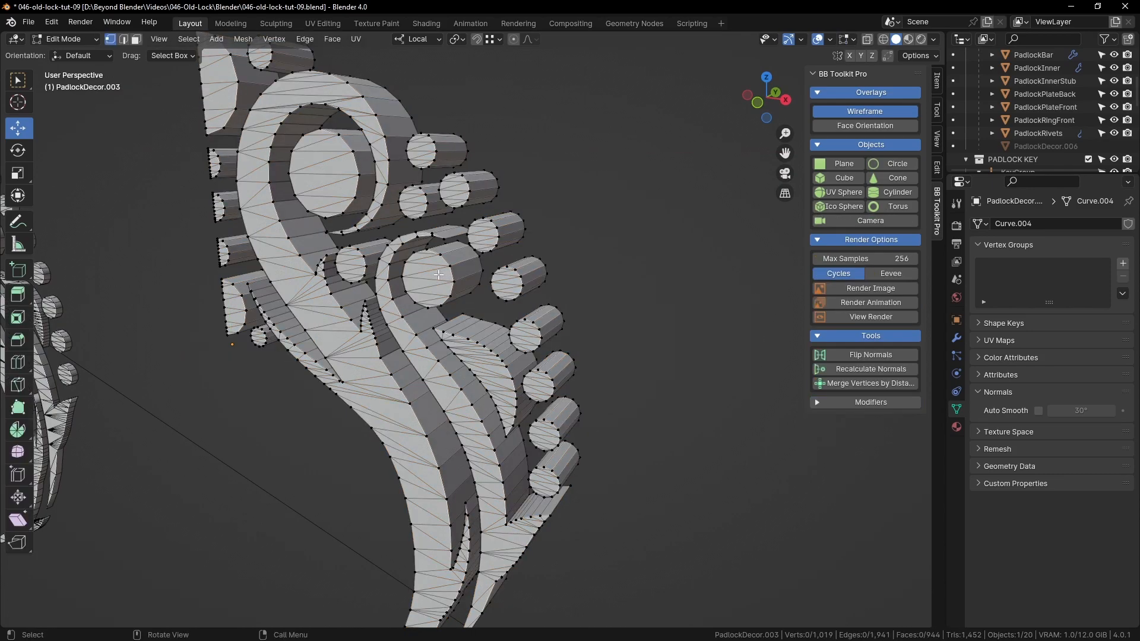
key(3)
click(468, 270)
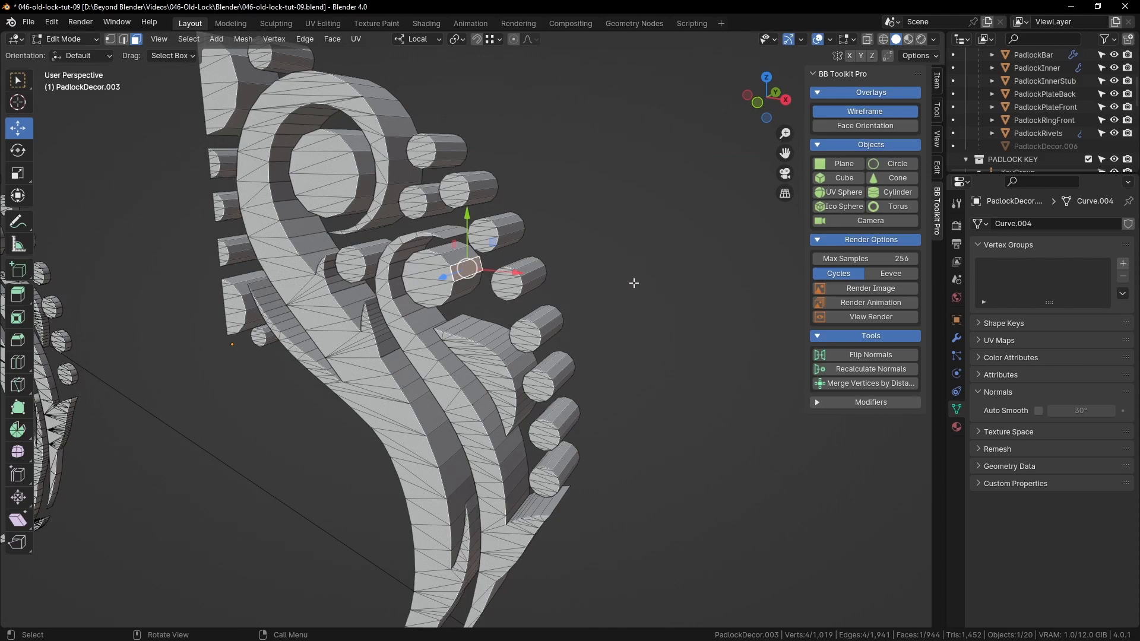
key(Tab)
click(633, 282)
click(470, 363)
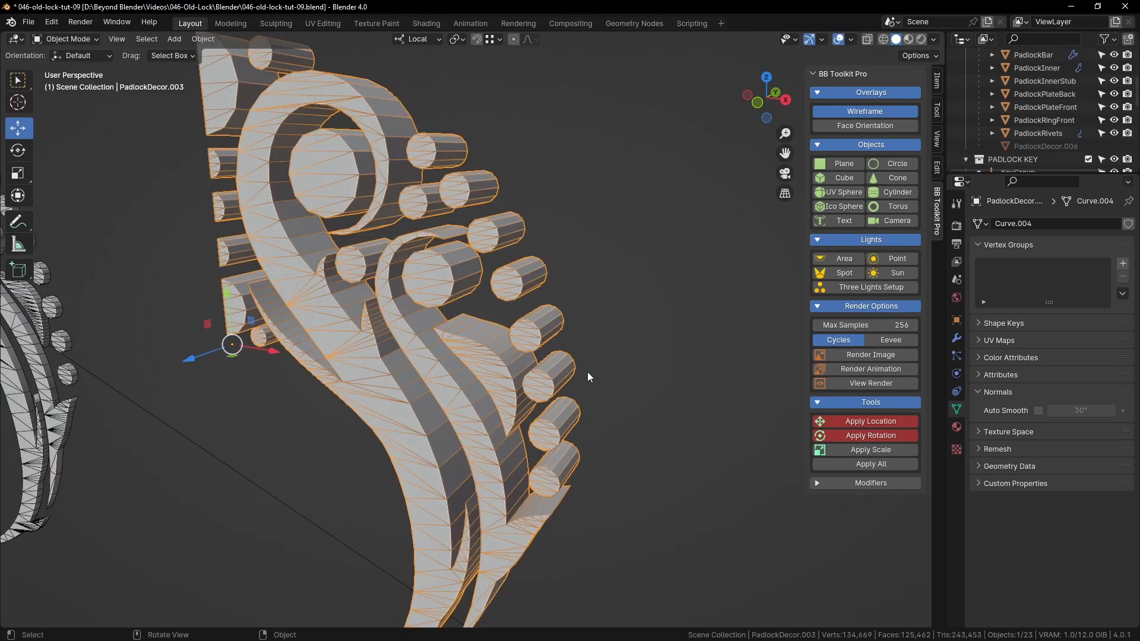
Examine the inset border edges around the shapes of the next half ornament, PadlockDecor.004
scroll(586, 370, down, 6)
middle_drag(551, 383, 546, 355)
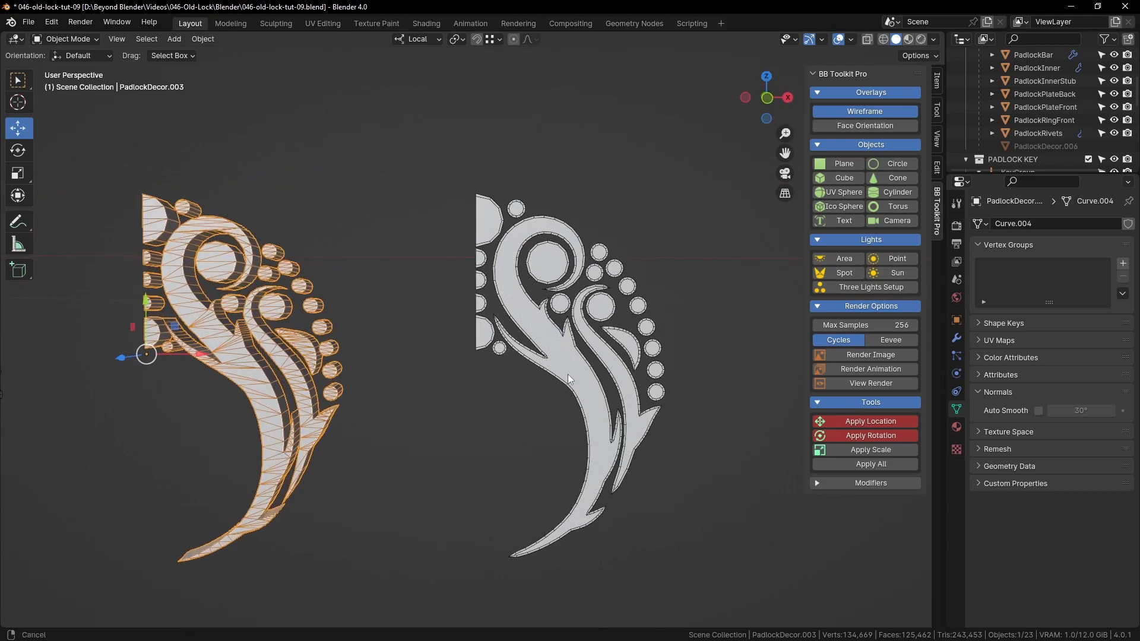
scroll(568, 374, up, 5)
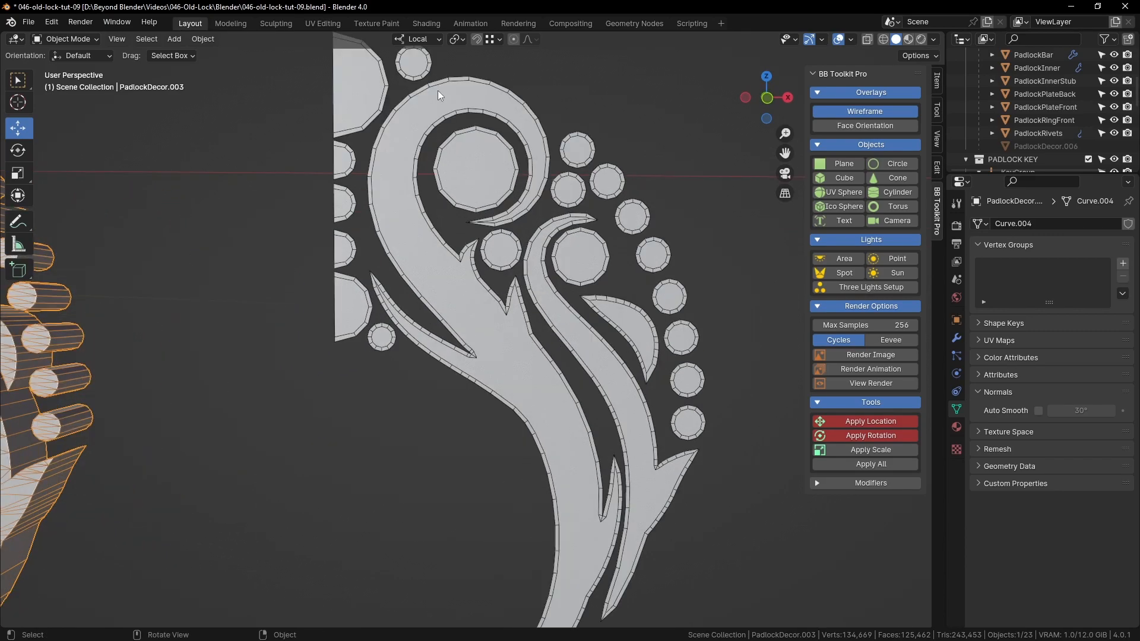
shift+middle_drag(589, 493, 561, 377)
shift+middle_drag(643, 311, 588, 460)
shift+middle_drag(604, 341, 598, 422)
shift+middle_drag(432, 321, 516, 307)
scroll(515, 302, down, 8)
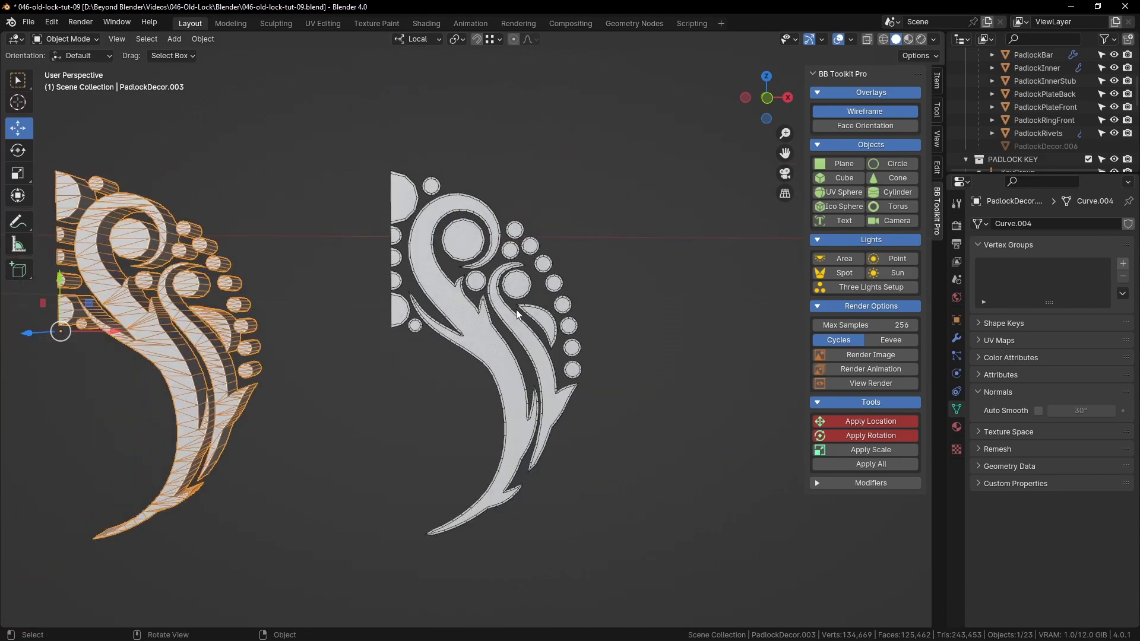
click(513, 328)
middle_drag(658, 313, 572, 356)
scroll(471, 363, up, 4)
click(636, 338)
Frame the ornament on the padlock's front plate, select PadlockDecor.006 and show its modifiers
middle_drag(636, 338, 239, 271)
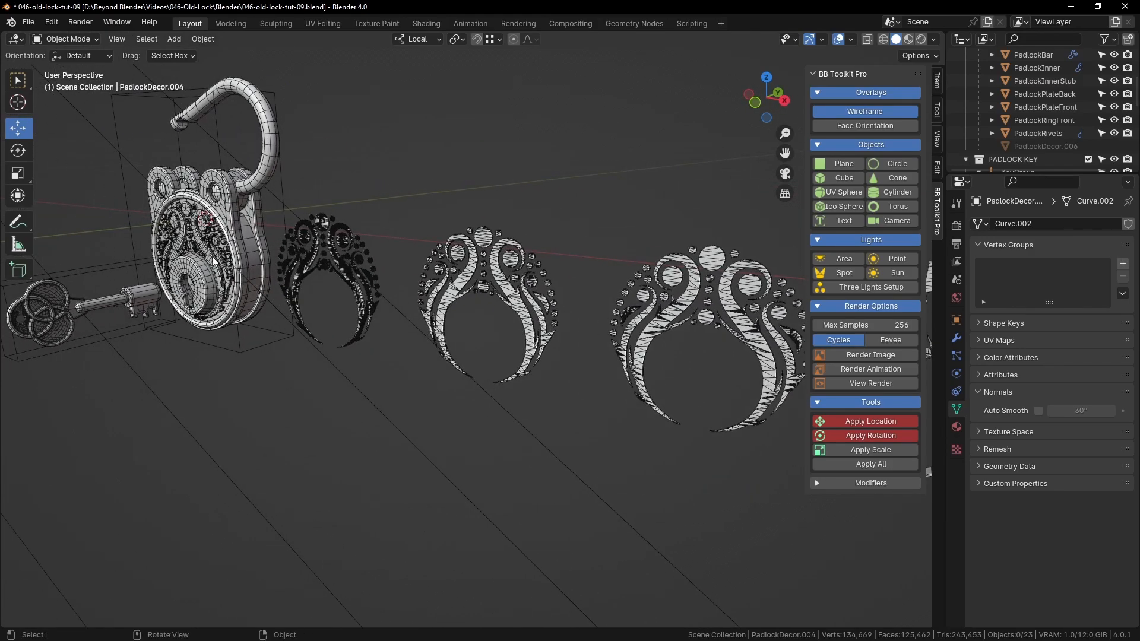
click(212, 260)
key(KP_Decimal)
click(221, 236)
middle_drag(315, 252, 519, 280)
scroll(425, 263, up, 3)
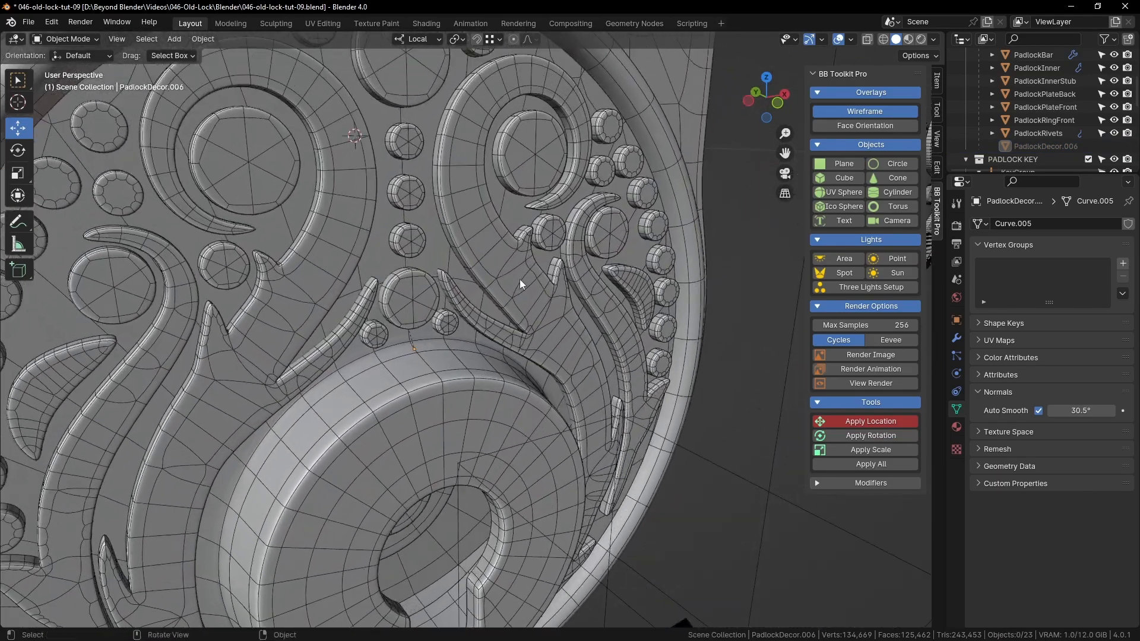
click(519, 281)
click(956, 339)
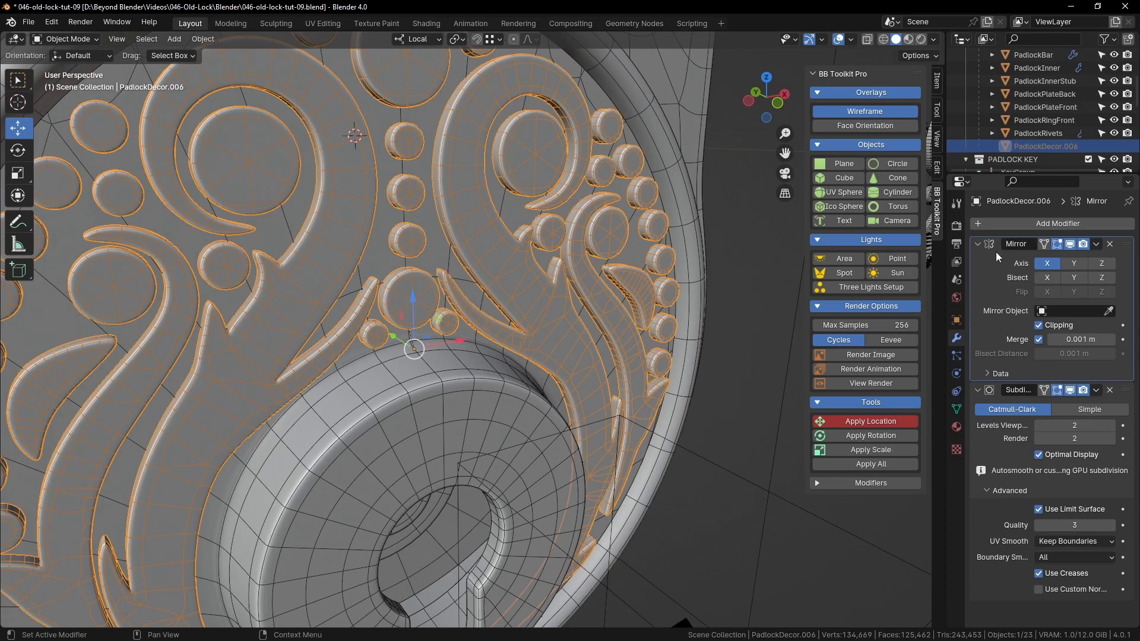
Turn off the viewport display of the Subdivision and Mirror modifiers on PadlockDecor.006 and examine its base mesh
click(978, 243)
click(1069, 262)
middle_drag(675, 335, 459, 333)
click(825, 512)
click(1069, 245)
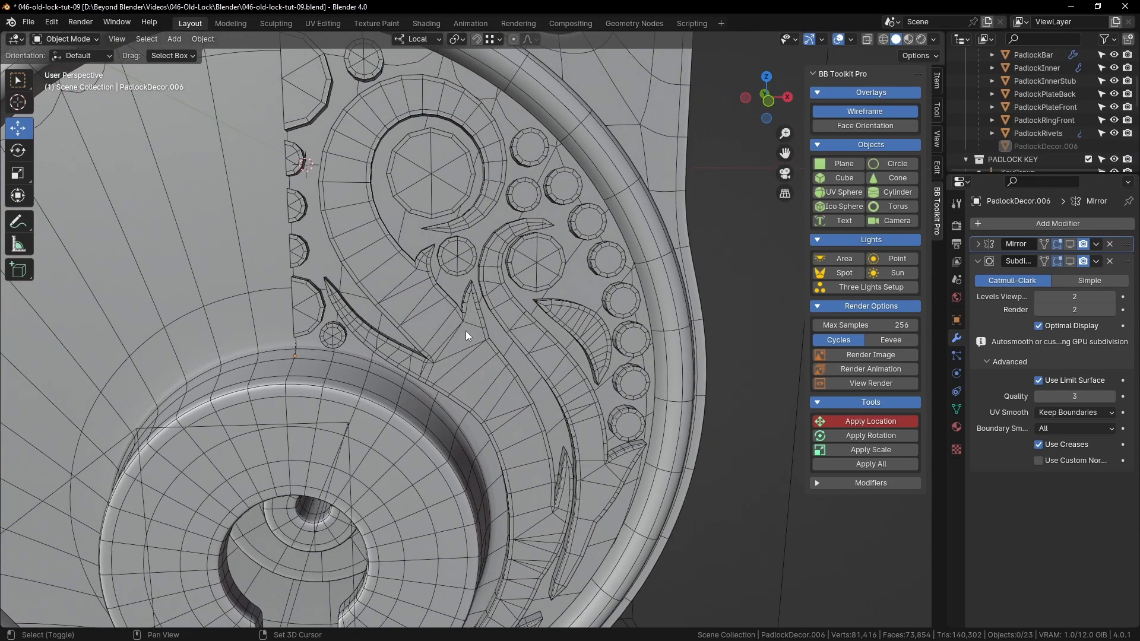
middle_drag(536, 309, 515, 322)
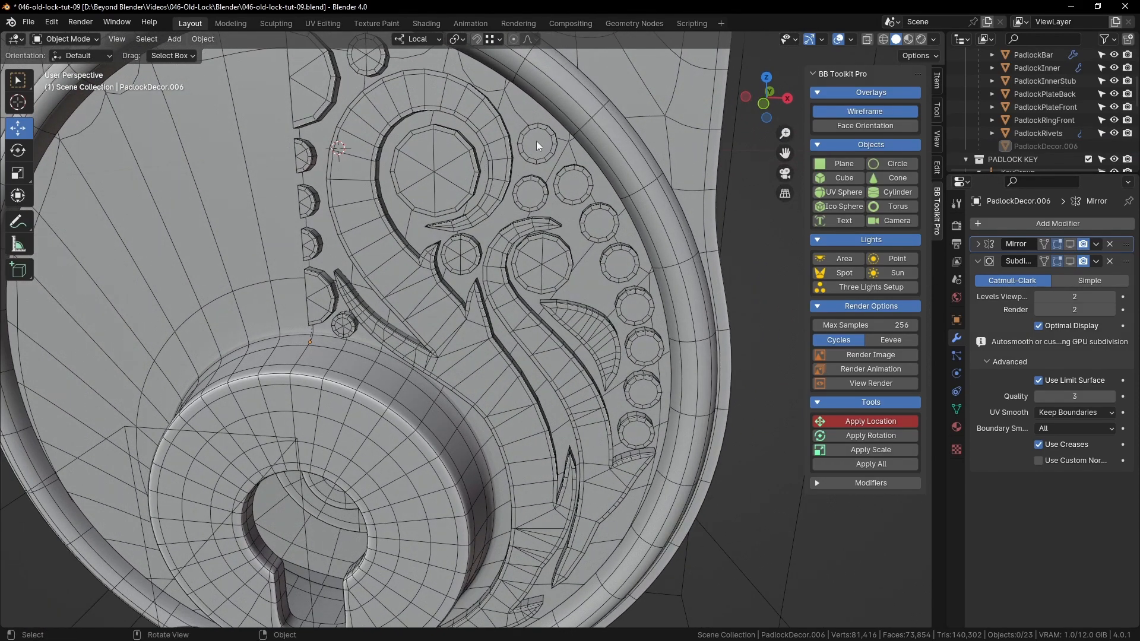
middle_drag(568, 191, 498, 284)
Open PadlockDecor.006 in Edit Mode at the round dots beside the upper spiral
click(479, 270)
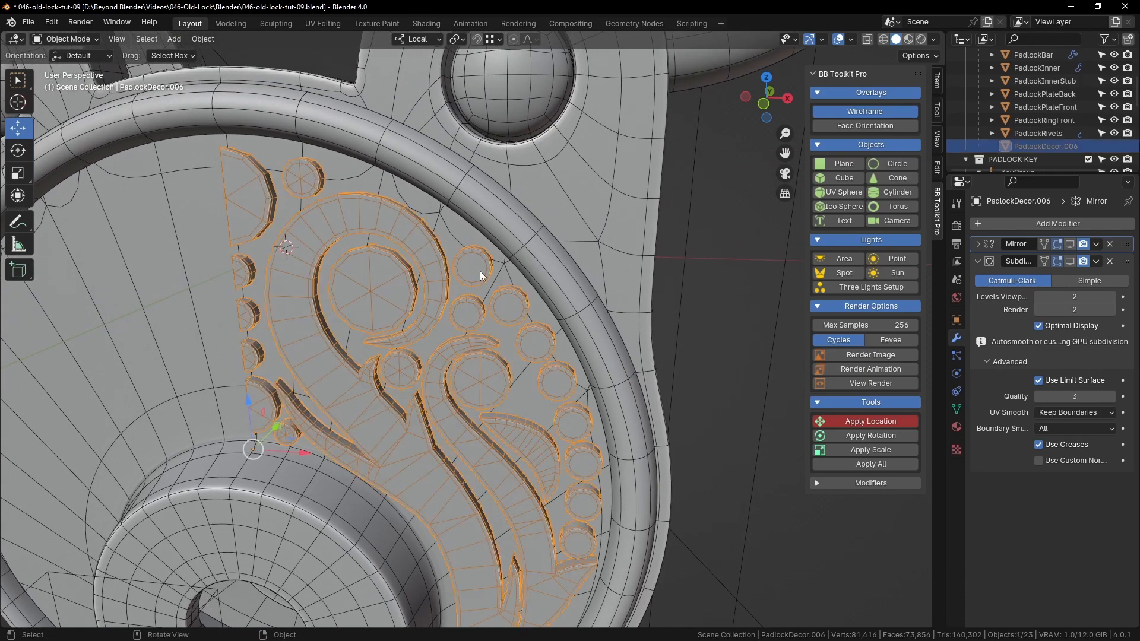
key(Tab)
scroll(478, 270, up, 5)
key(k)
click(466, 252)
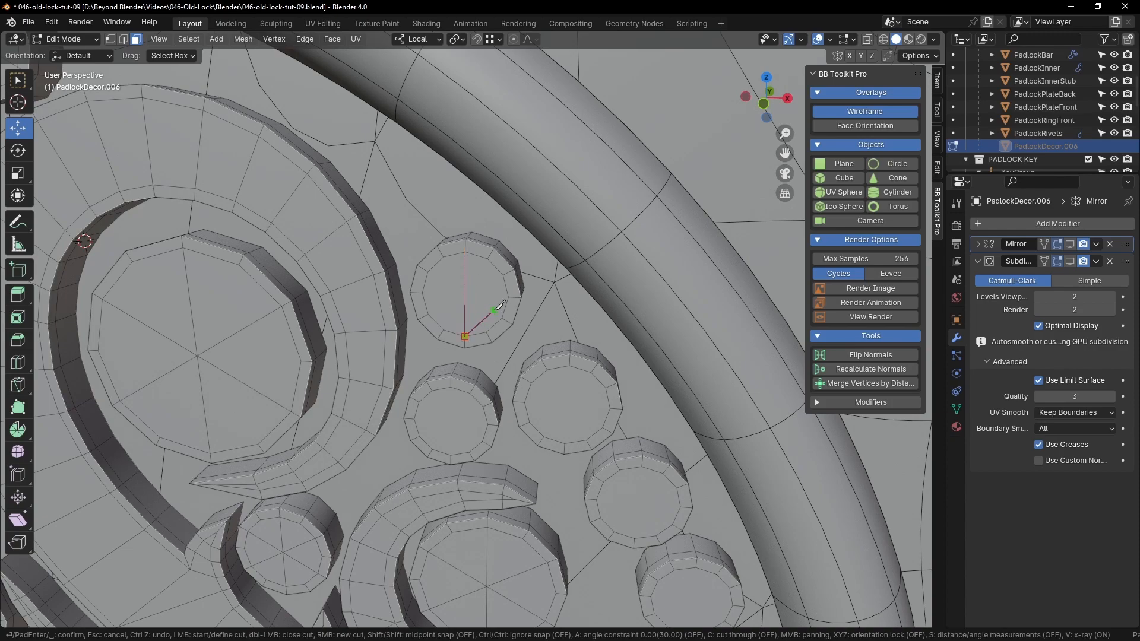
click(426, 316)
key(Escape)
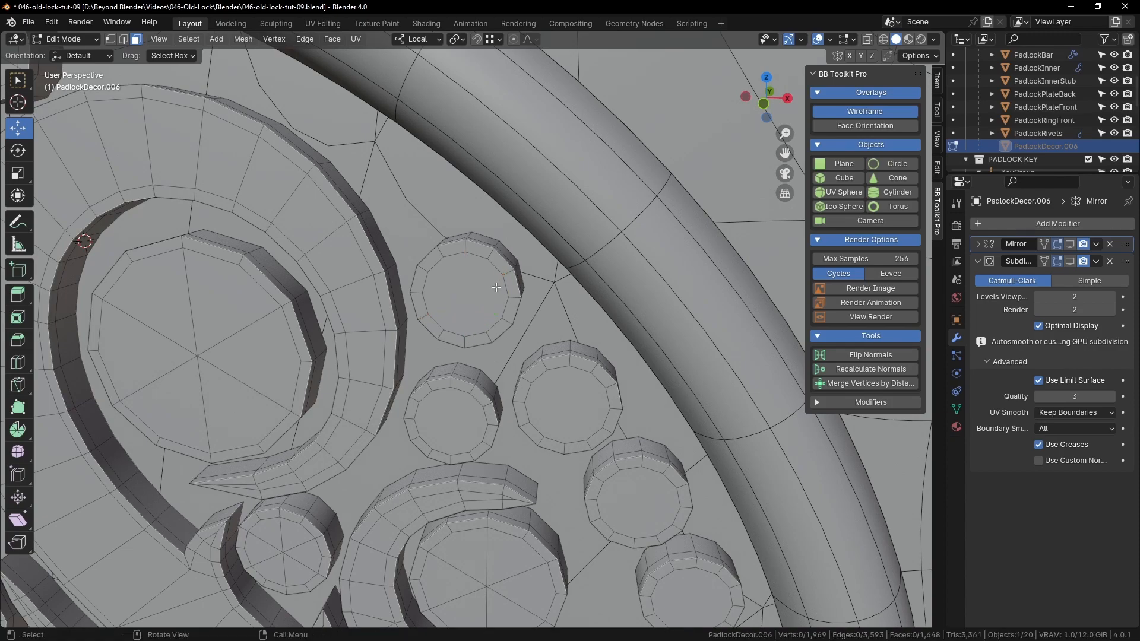
Cut three crossing lines through the centre of each of the three round dots beside the upper spiral with the Knife tool
key(k)
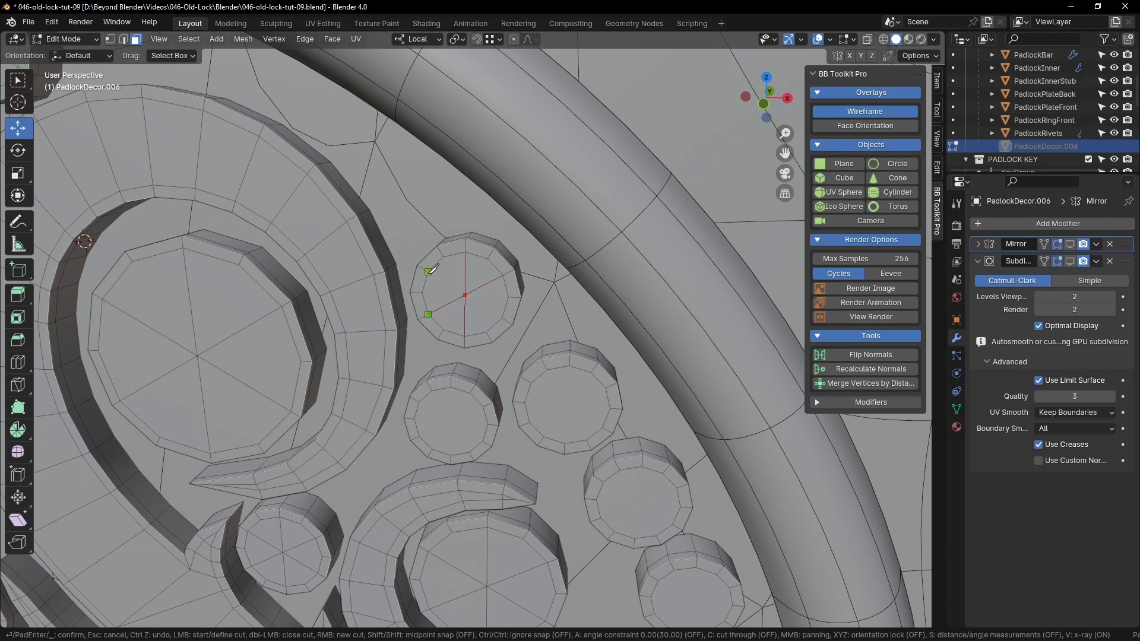
click(503, 316)
key(Return)
shift+middle_drag(522, 365, 502, 184)
middle_drag(519, 228, 516, 221)
key(k)
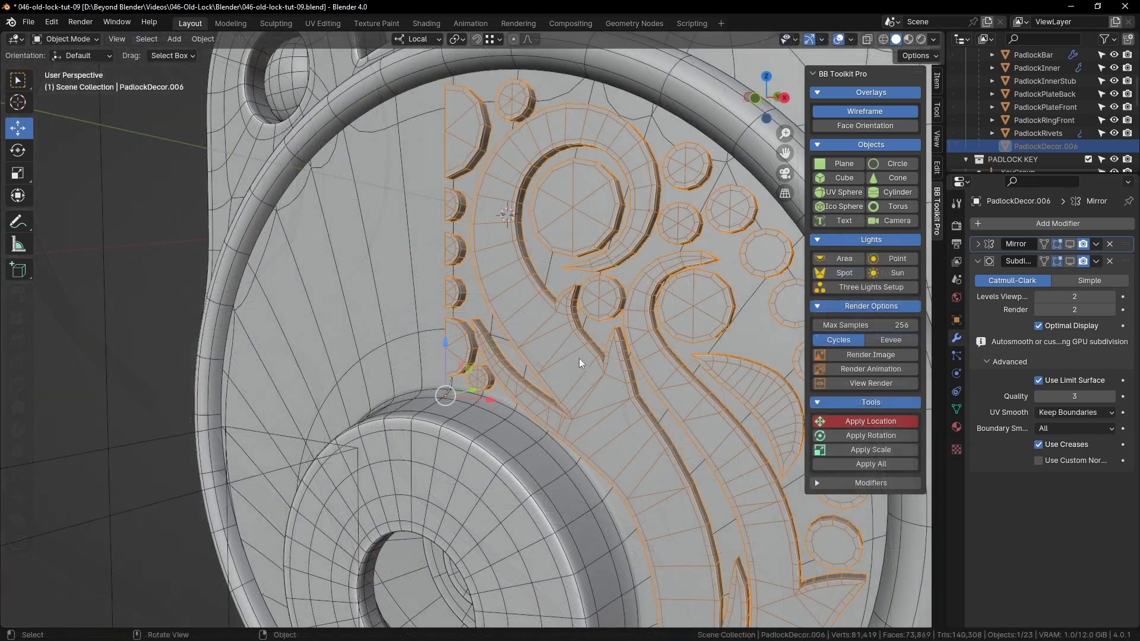
Turn the viewport display of both modifiers back on, deselect the ornament and hide the wireframe overlay
click(1070, 261)
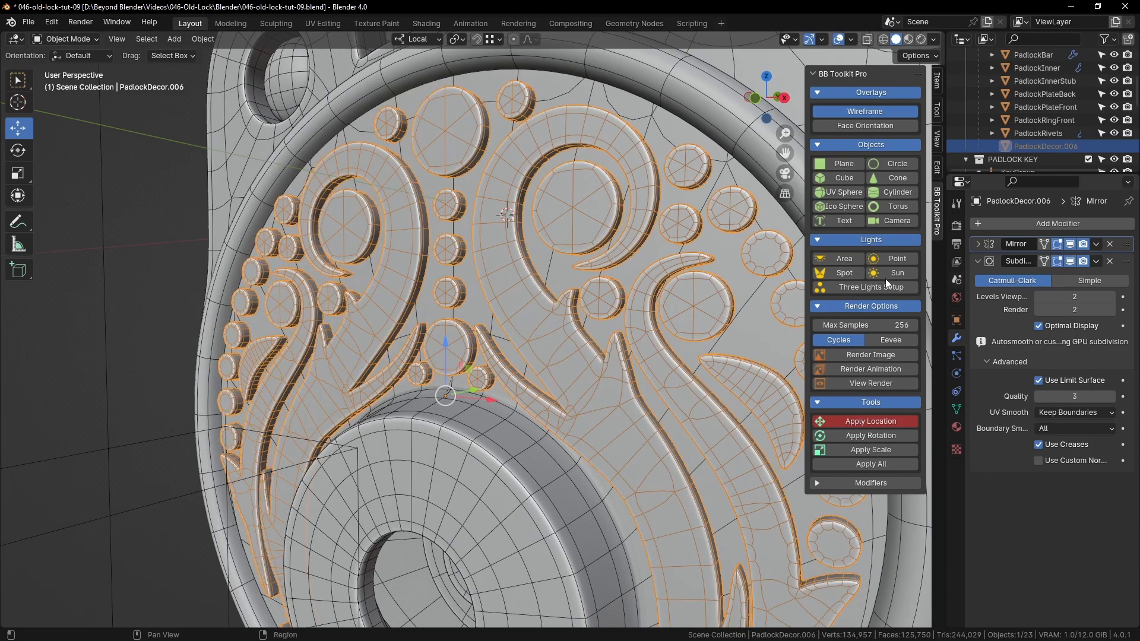
click(160, 296)
click(880, 108)
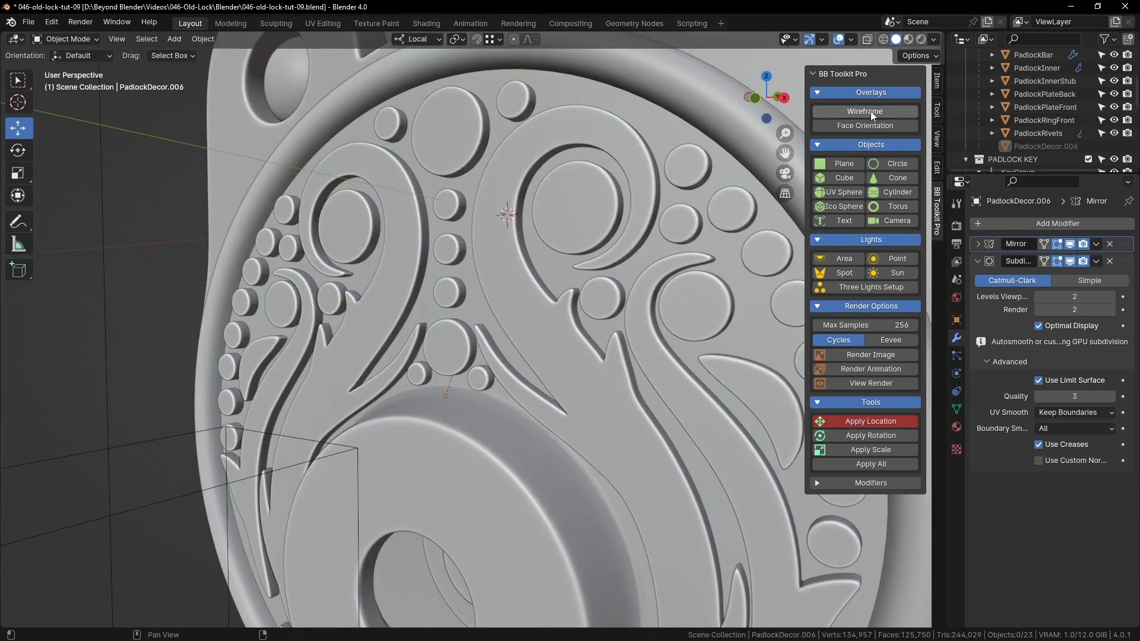
Check the padlock with the face orientation overlay, hide it again and examine the finished ornament from several angles
middle_drag(674, 309, 555, 251)
click(855, 130)
click(855, 130)
middle_drag(653, 410, 675, 392)
scroll(634, 385, down, 3)
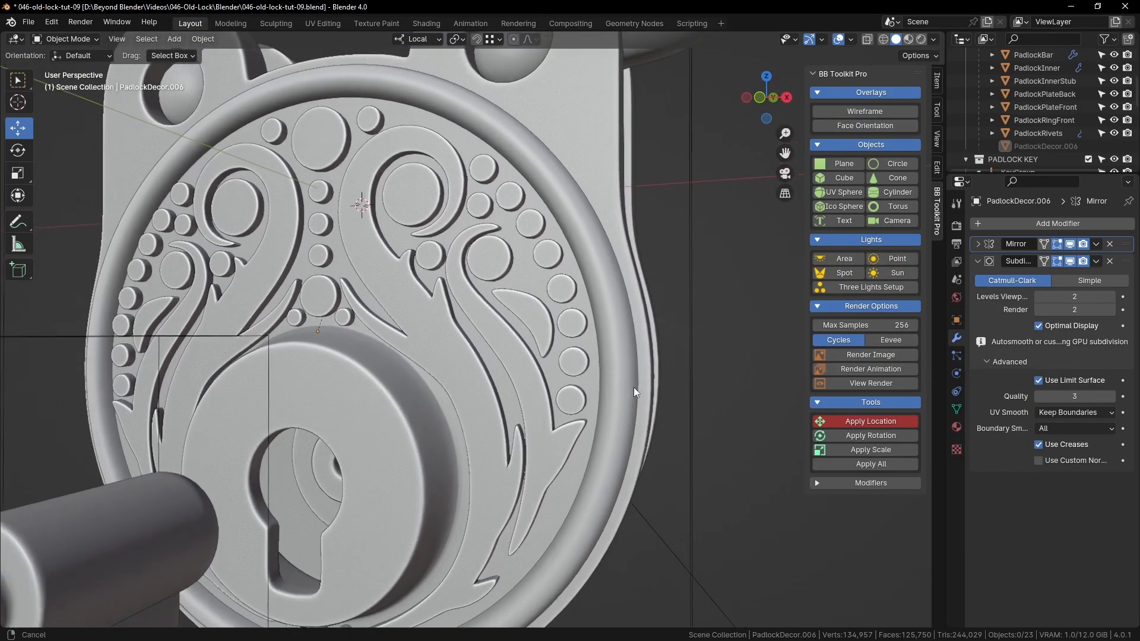
middle_drag(622, 467, 612, 463)
scroll(496, 419, up, 2)
middle_drag(495, 419, 589, 389)
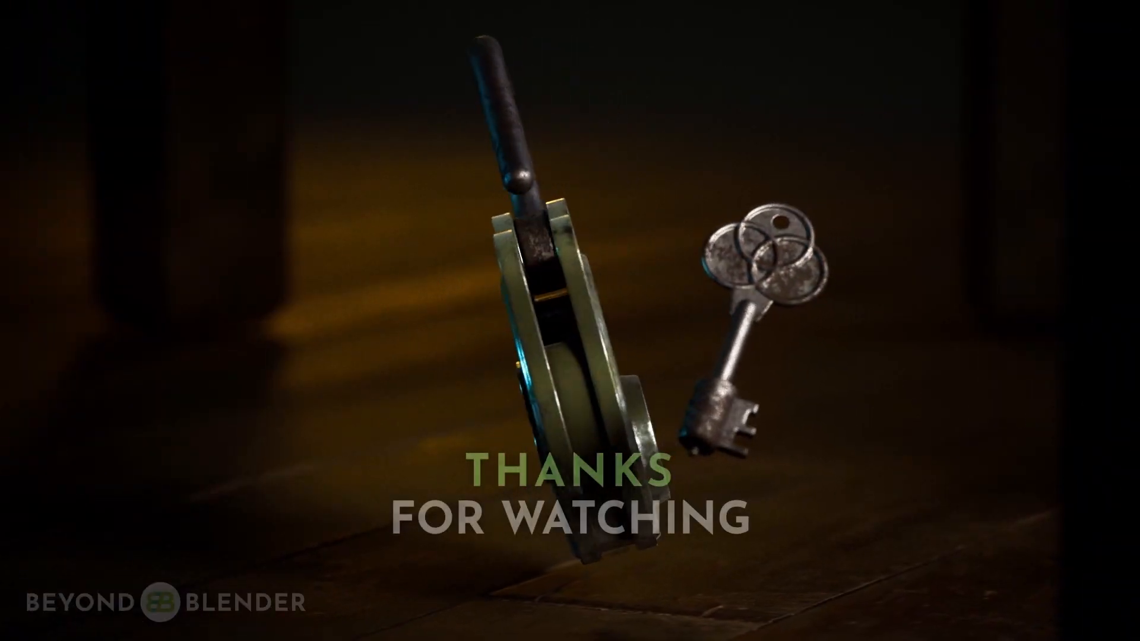